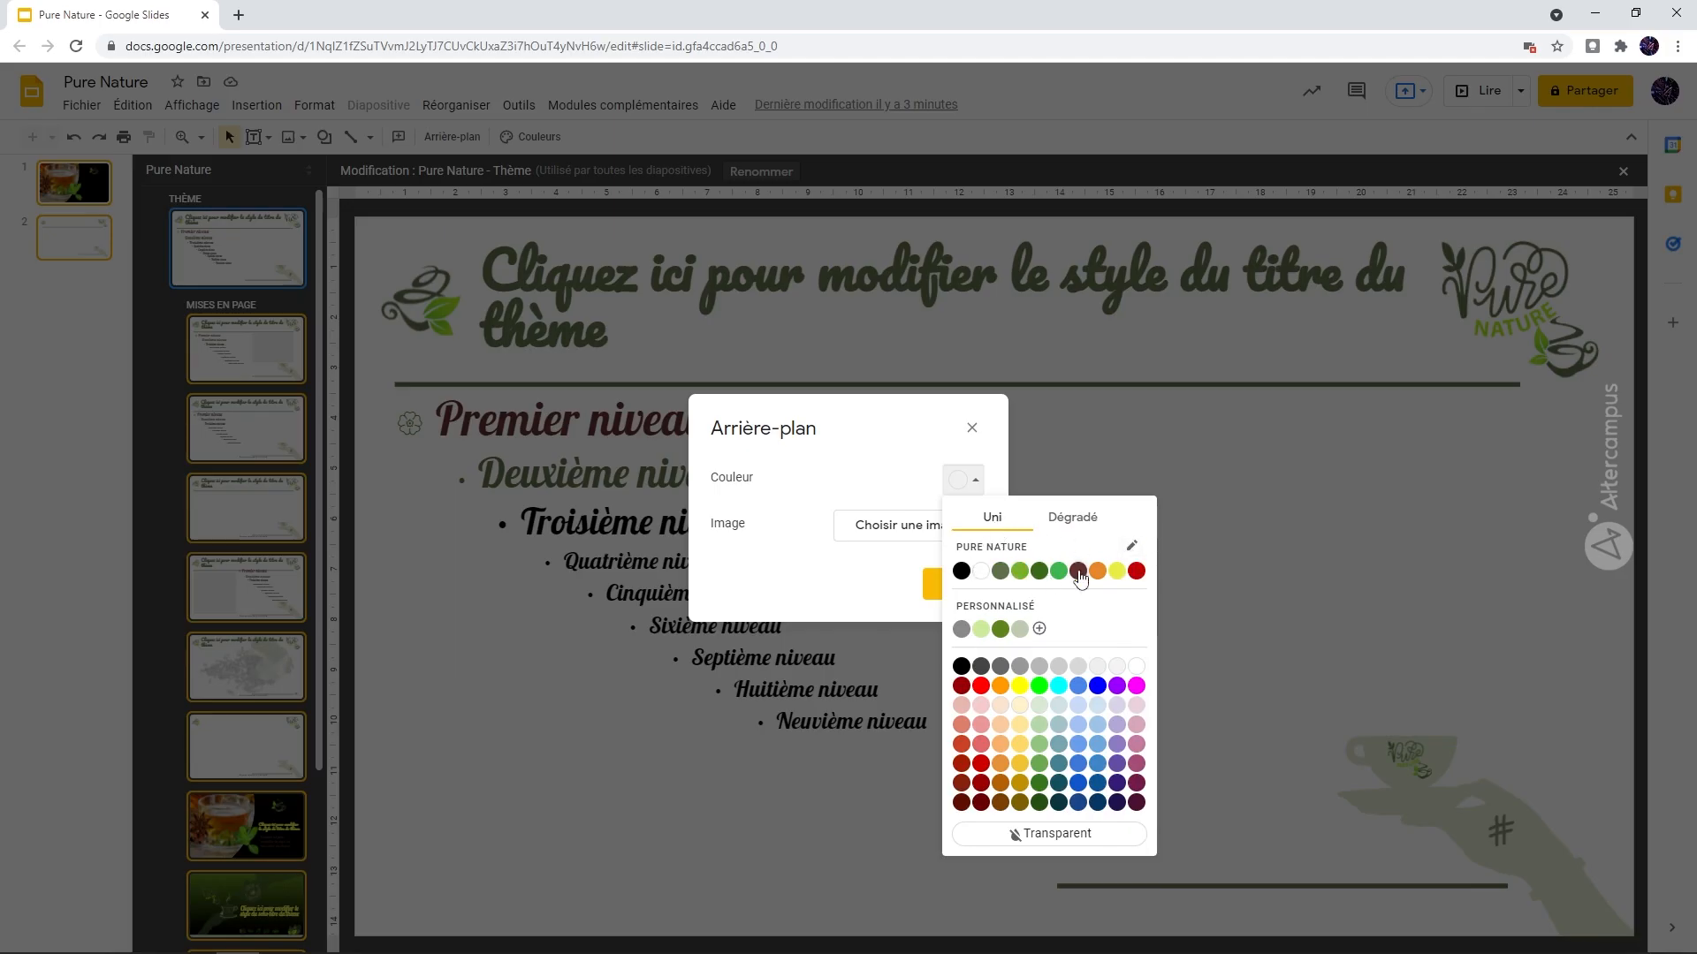
- Apply the theme palette's light green as a solid master background and check it on the Vide, Fond Thé, Titre and Titre Section layouts
click(1021, 572)
click(955, 583)
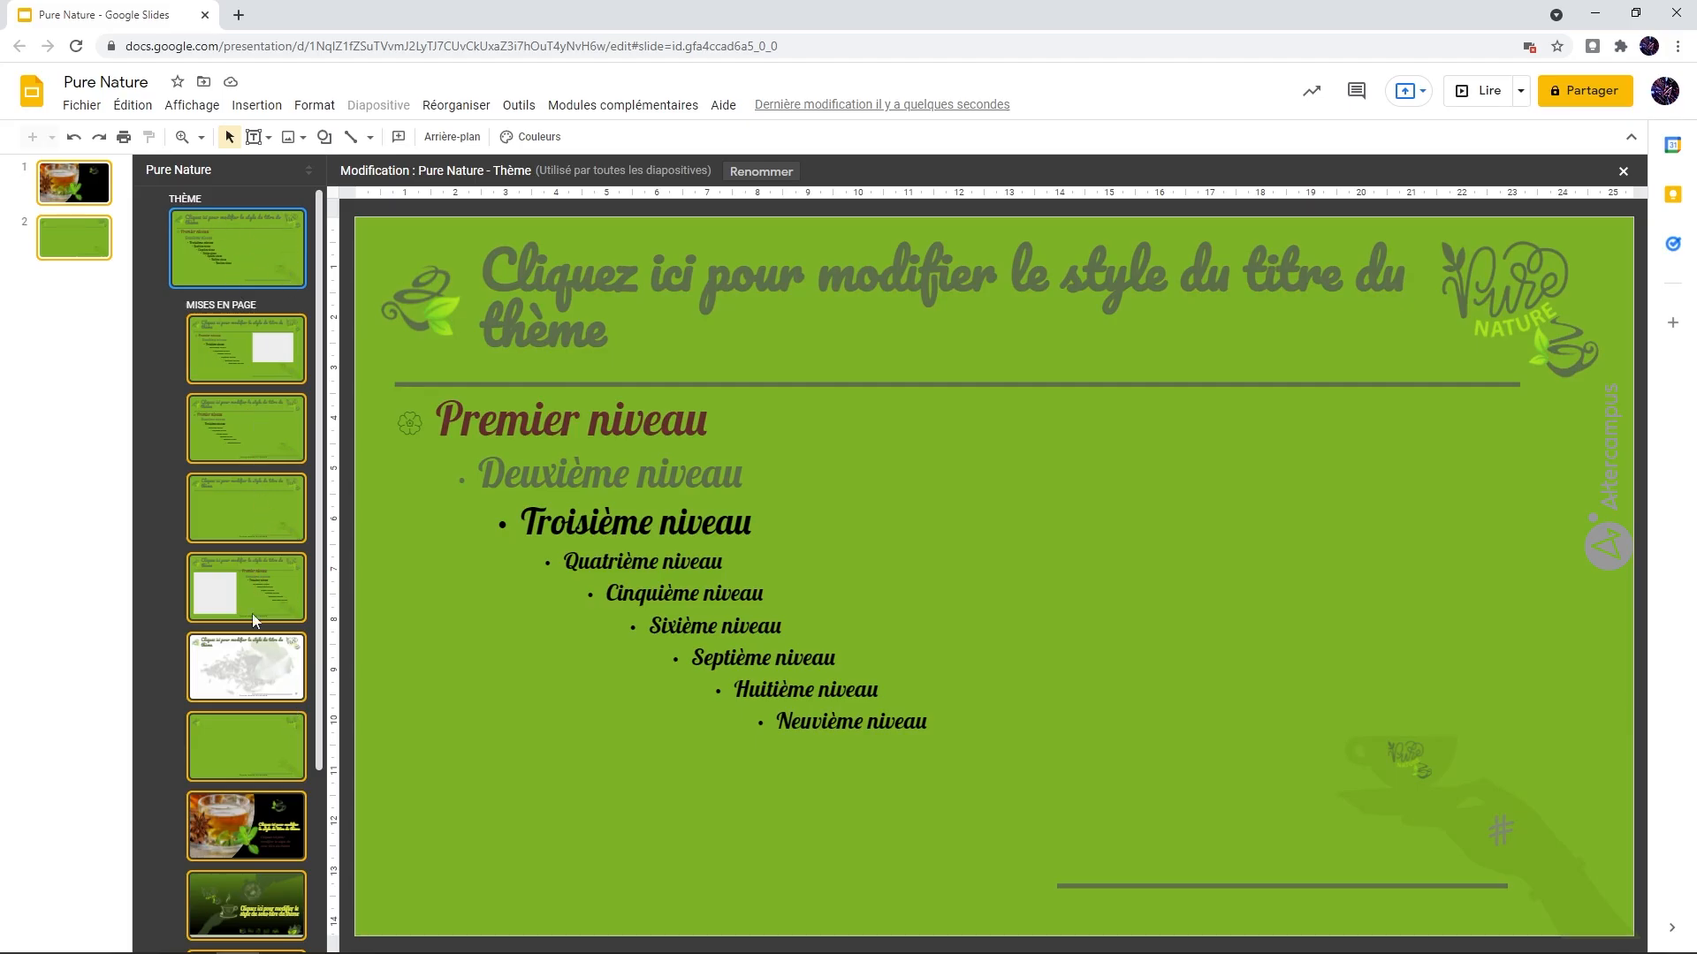
click(260, 662)
click(258, 723)
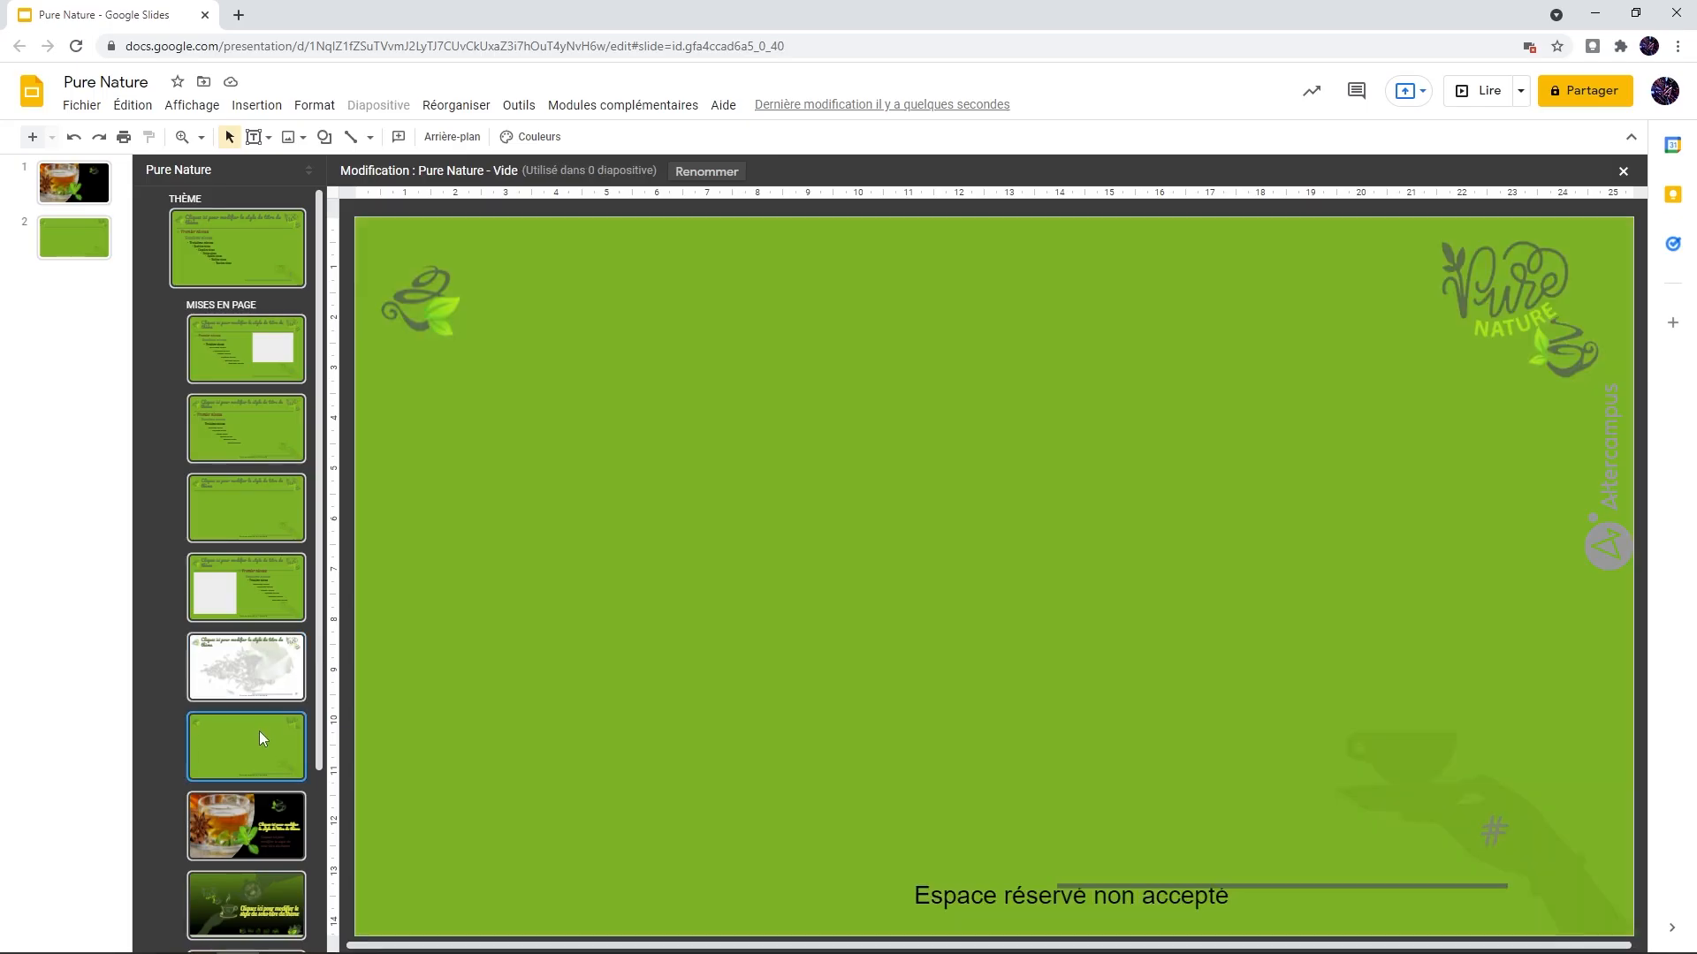
click(263, 670)
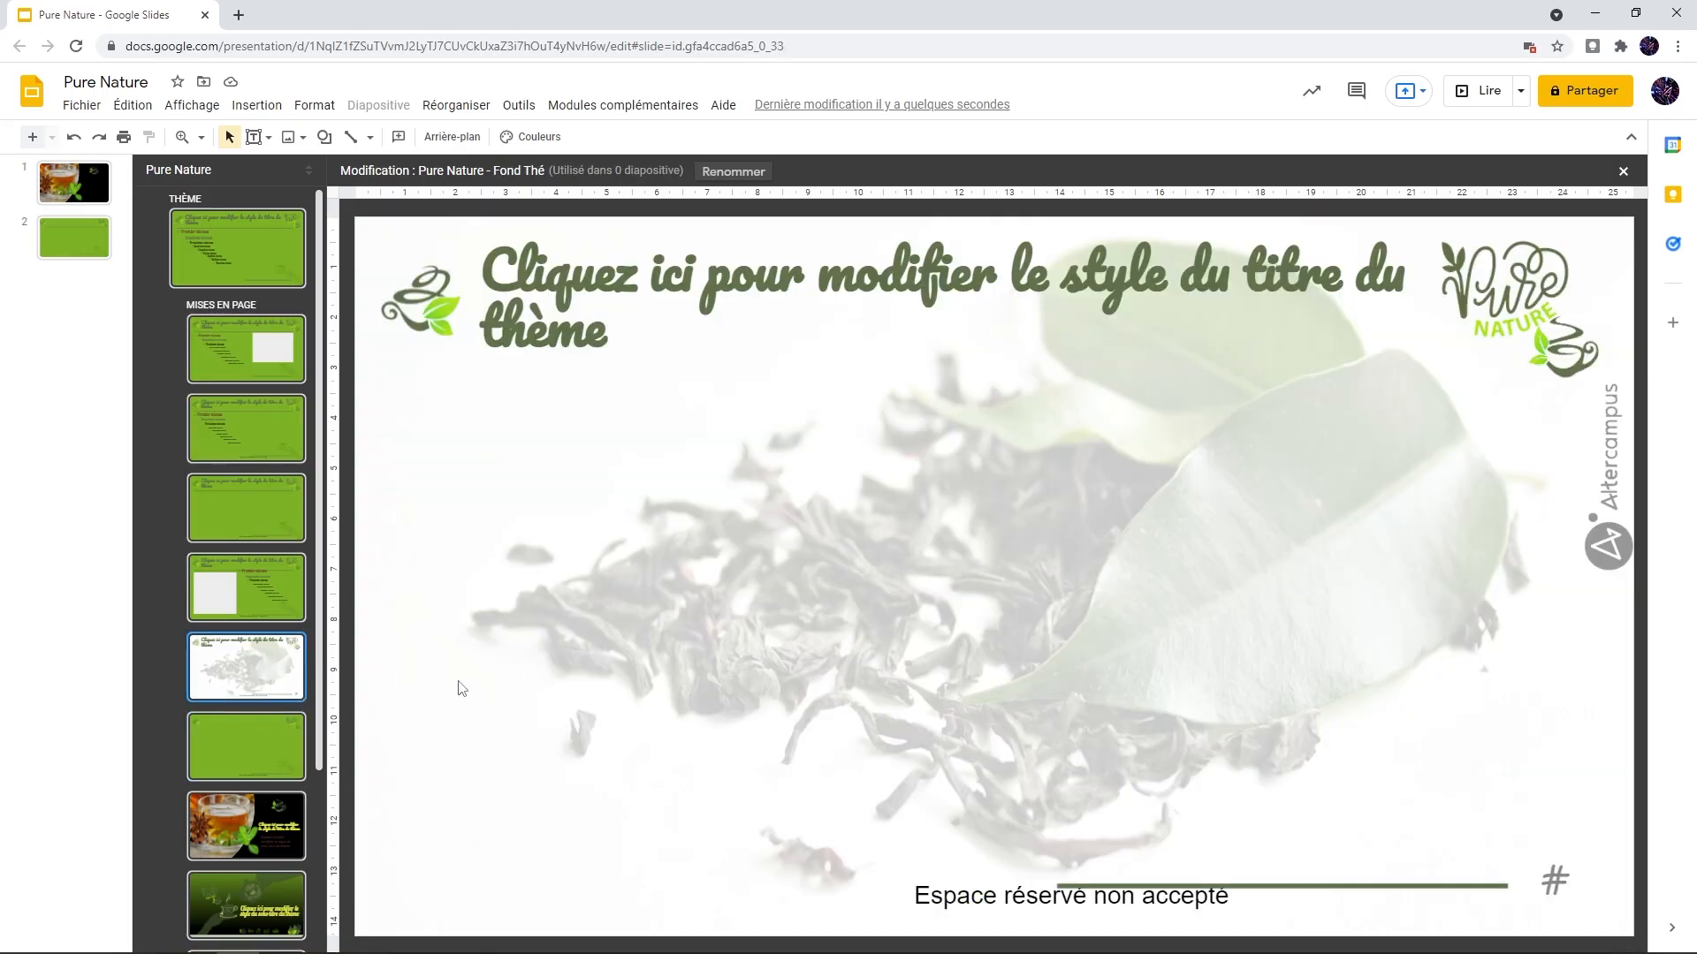
click(270, 818)
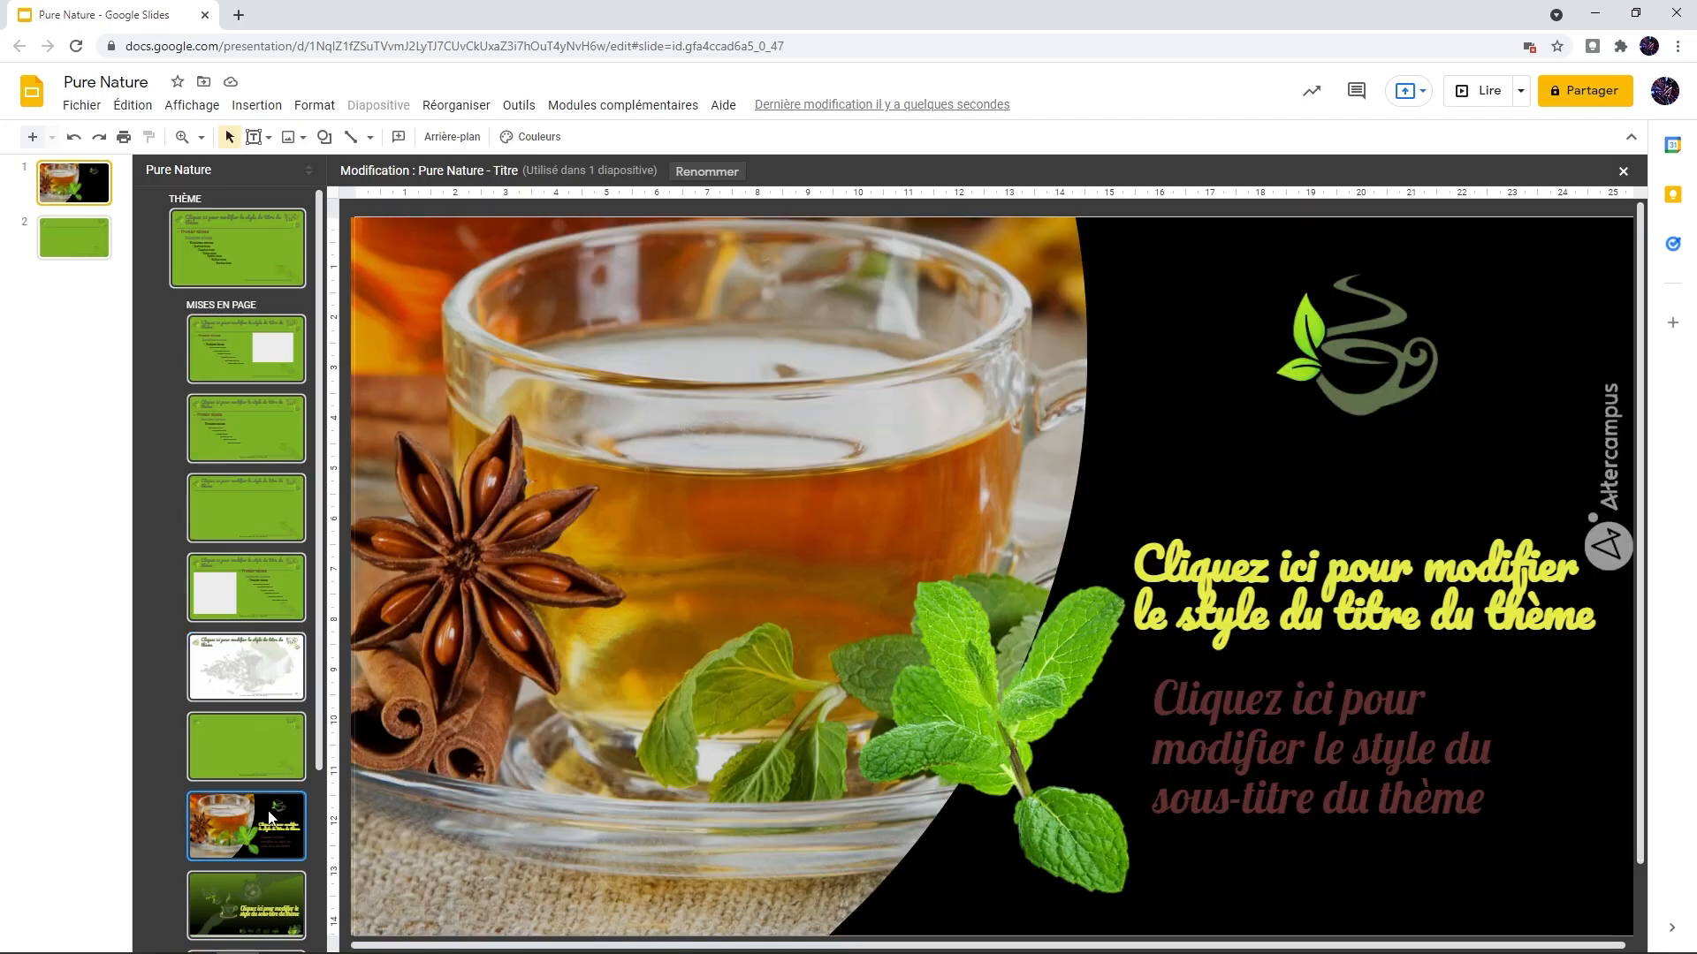
click(242, 906)
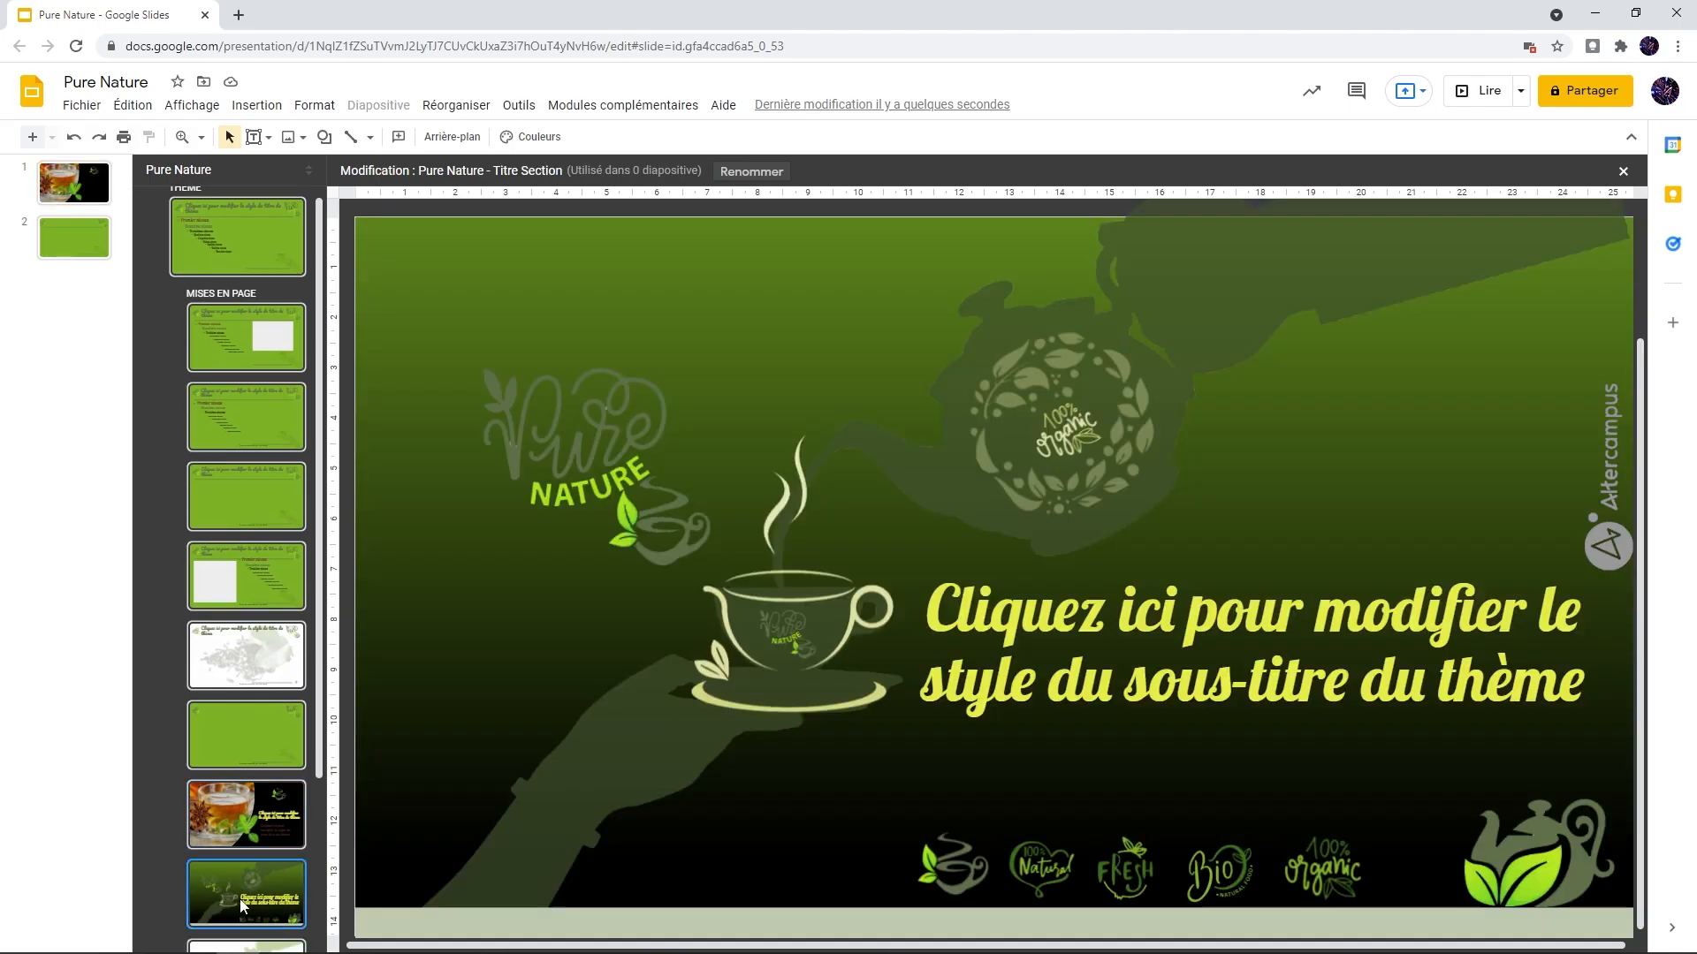
- Reset the theme master's background colour to transparent
click(258, 261)
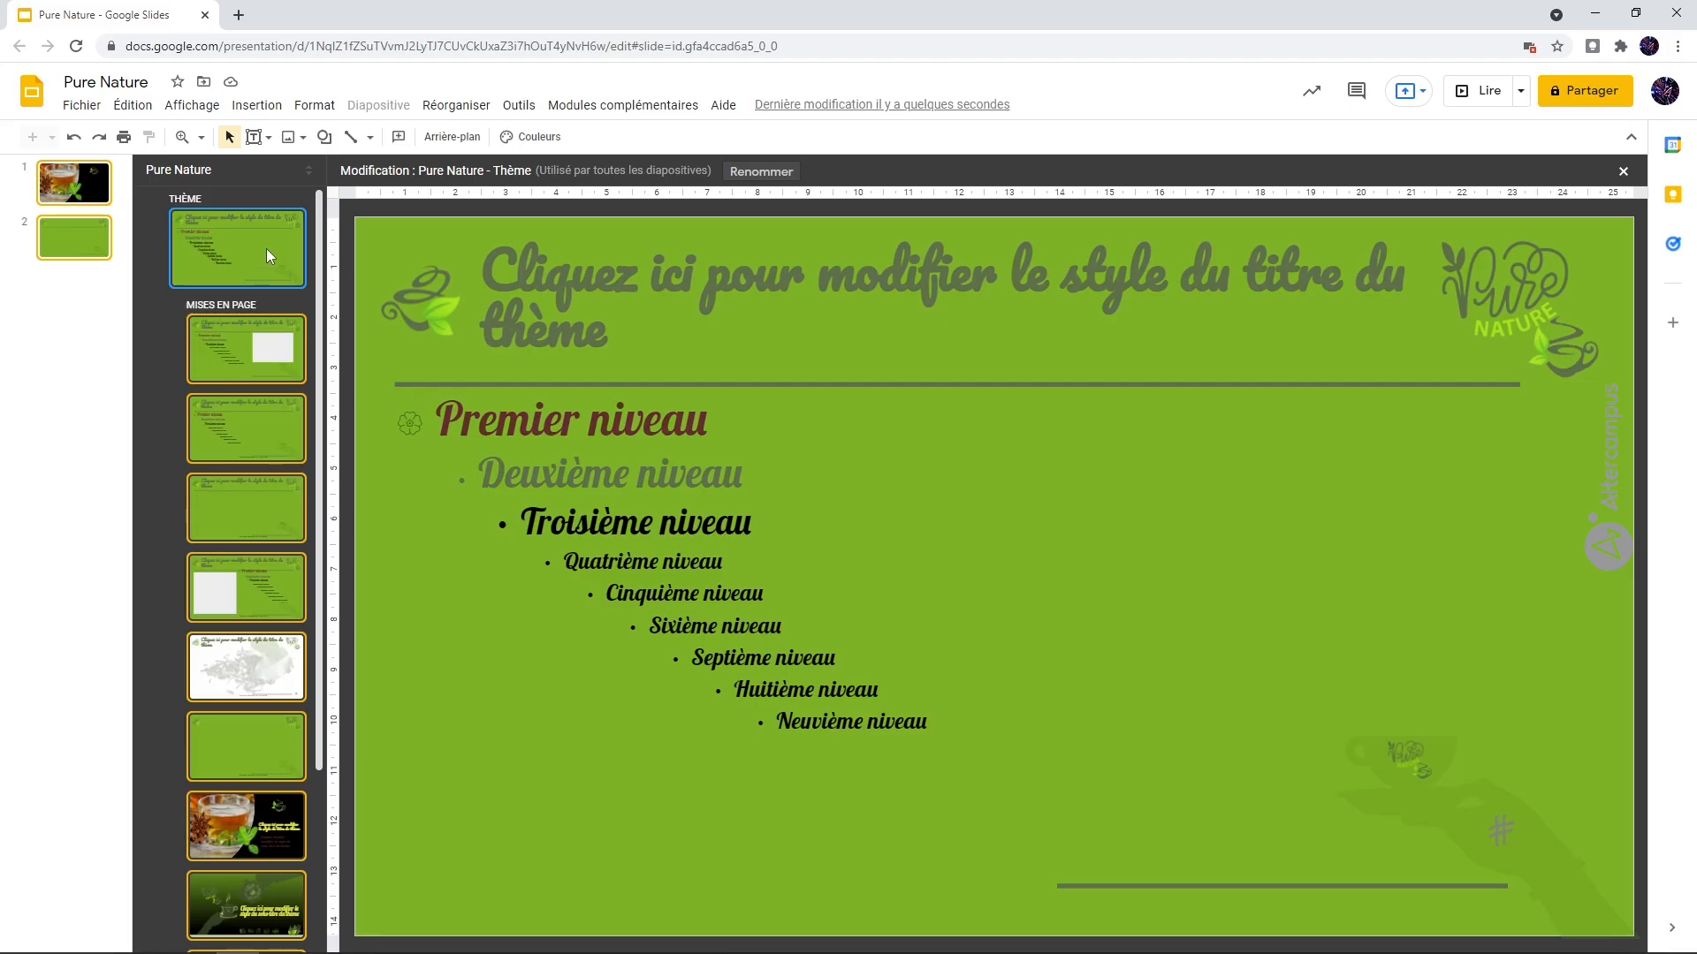
click(452, 136)
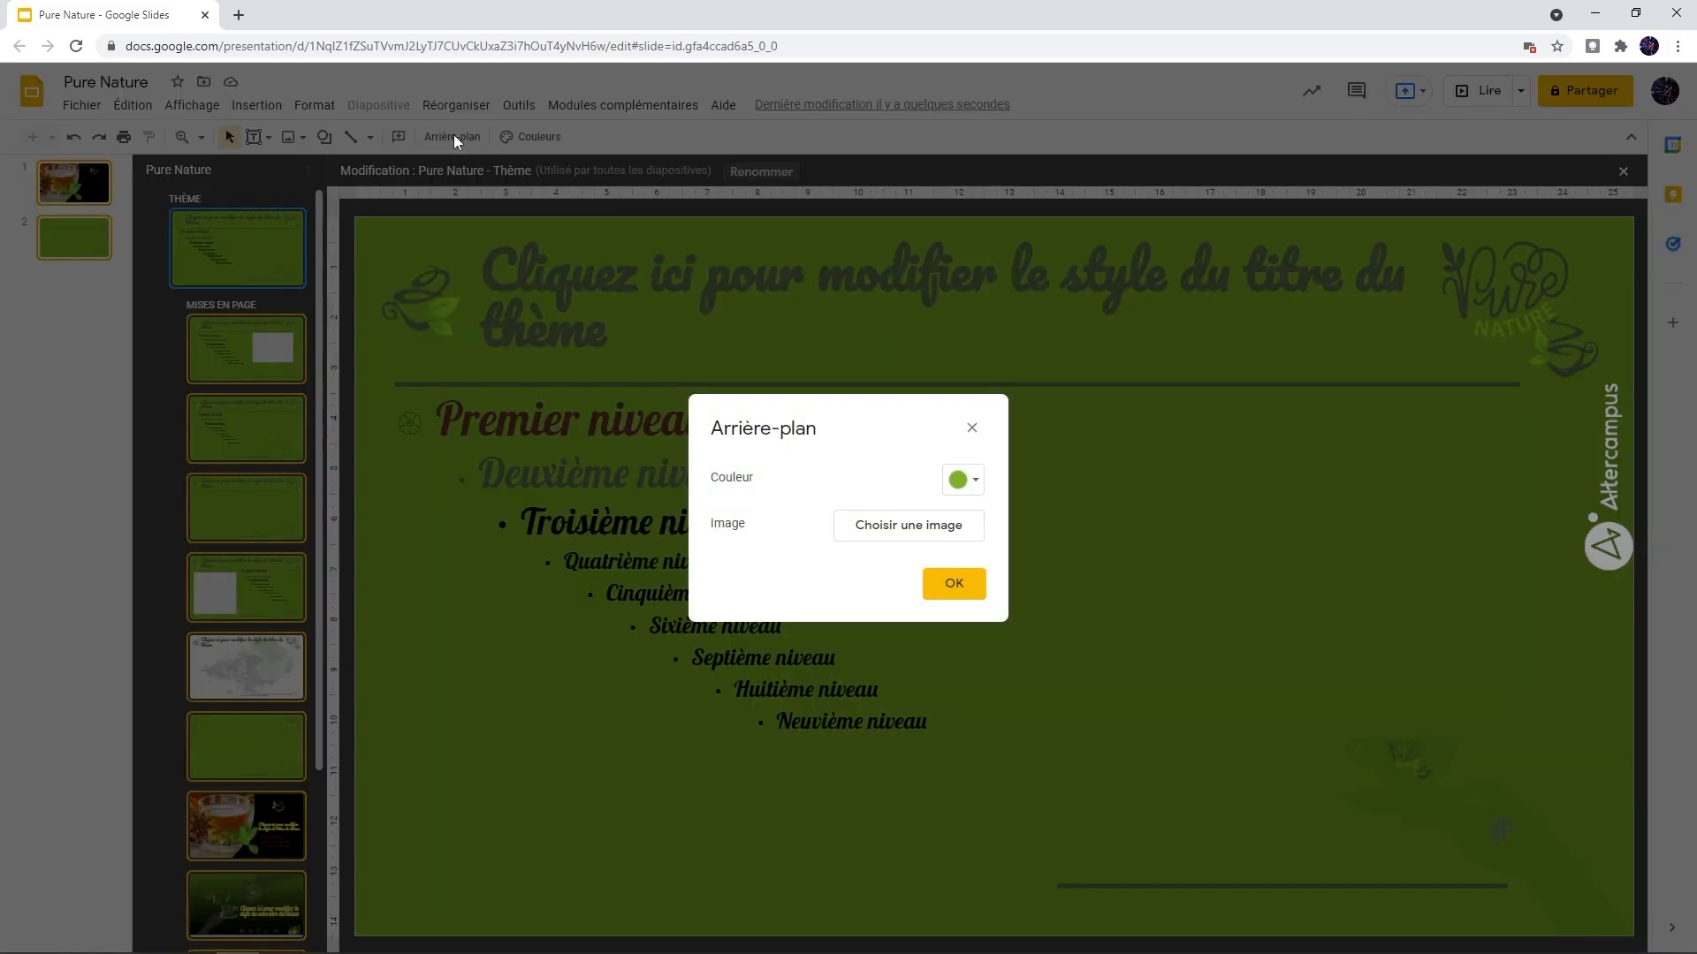
click(972, 481)
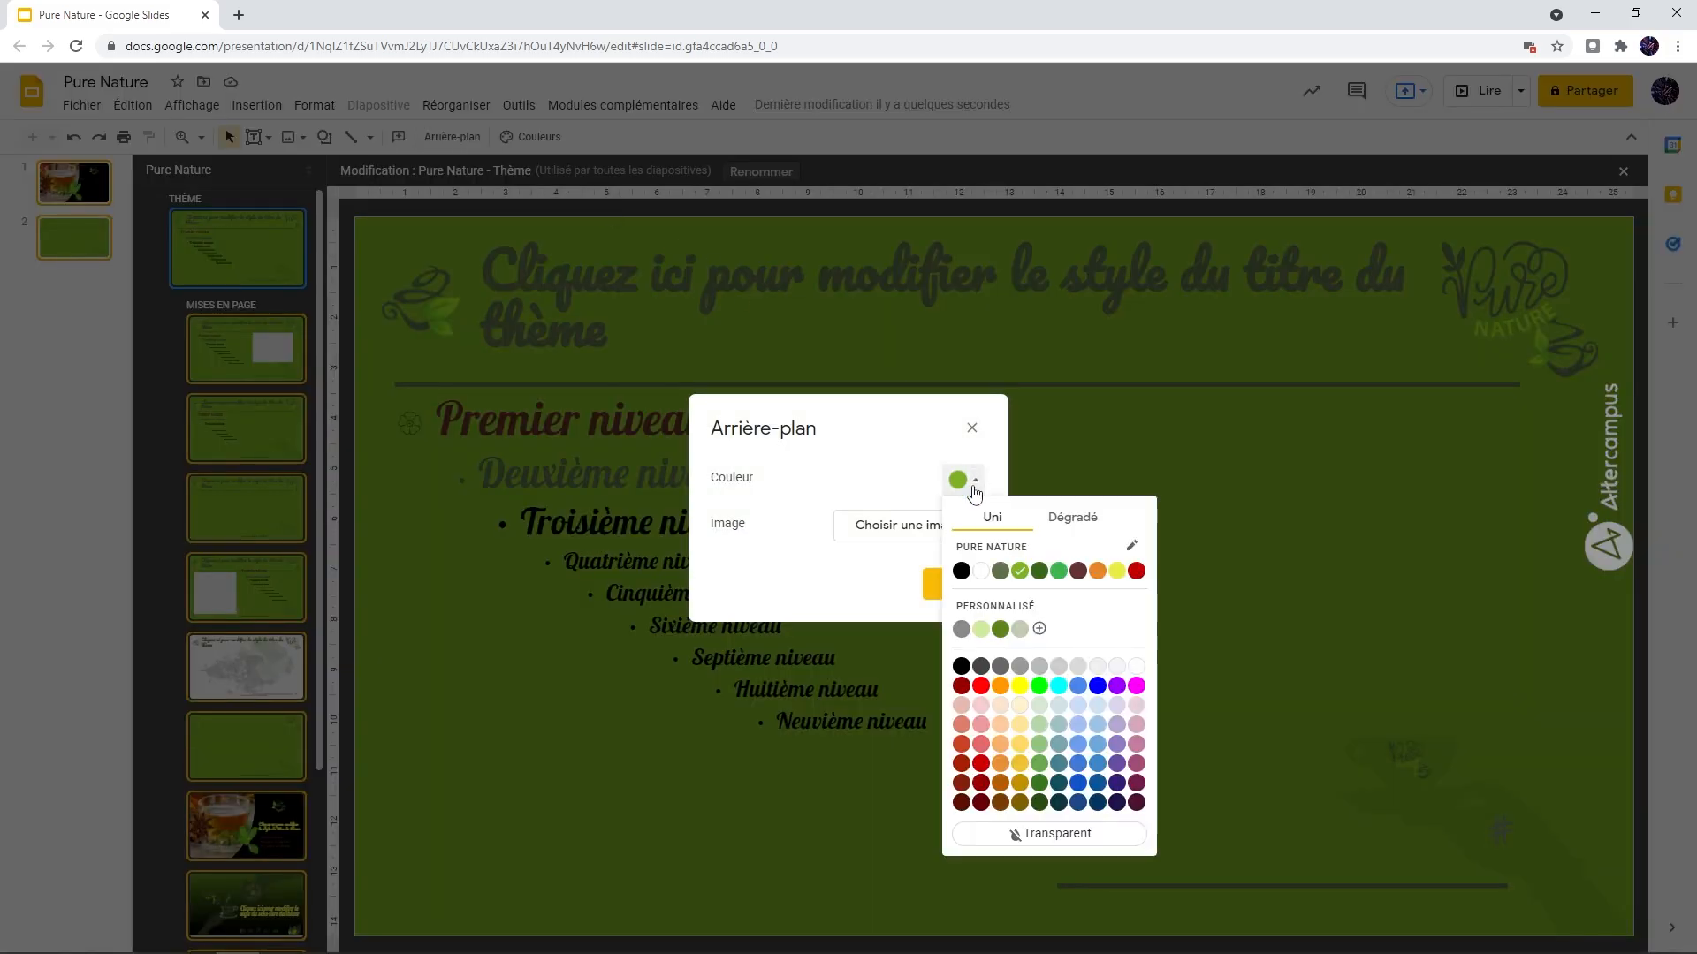
click(1043, 833)
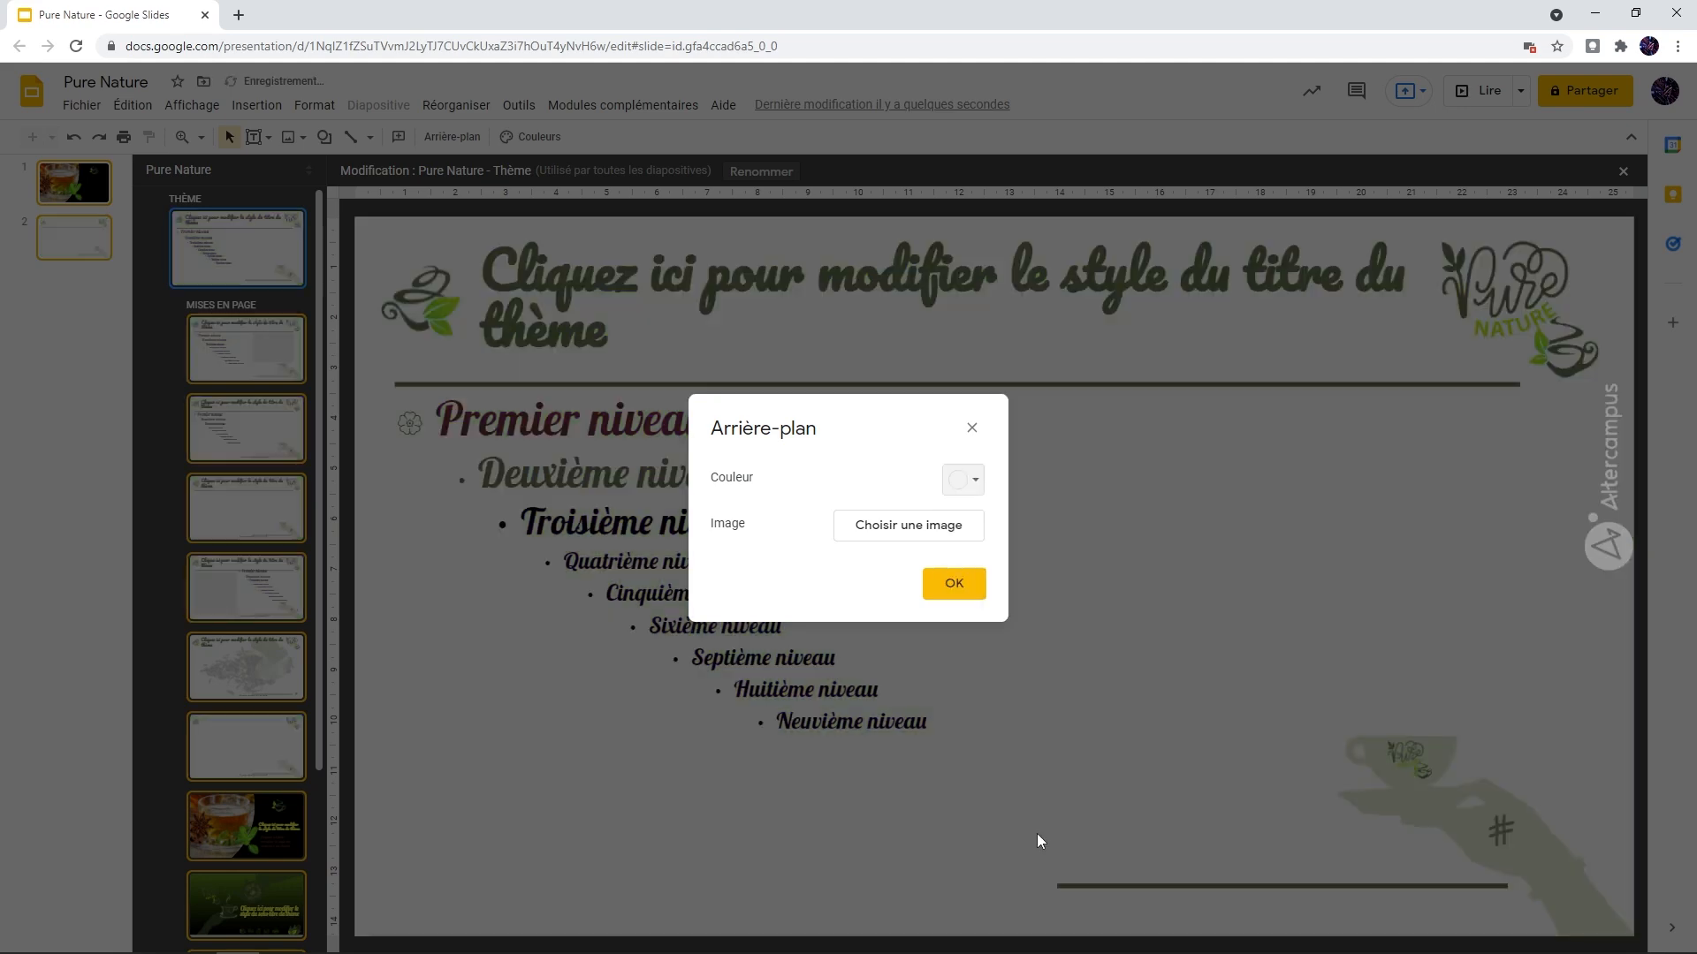
- Start a custom gradient for the theme background, with type Radial and its centre at En haut à gauche
click(972, 481)
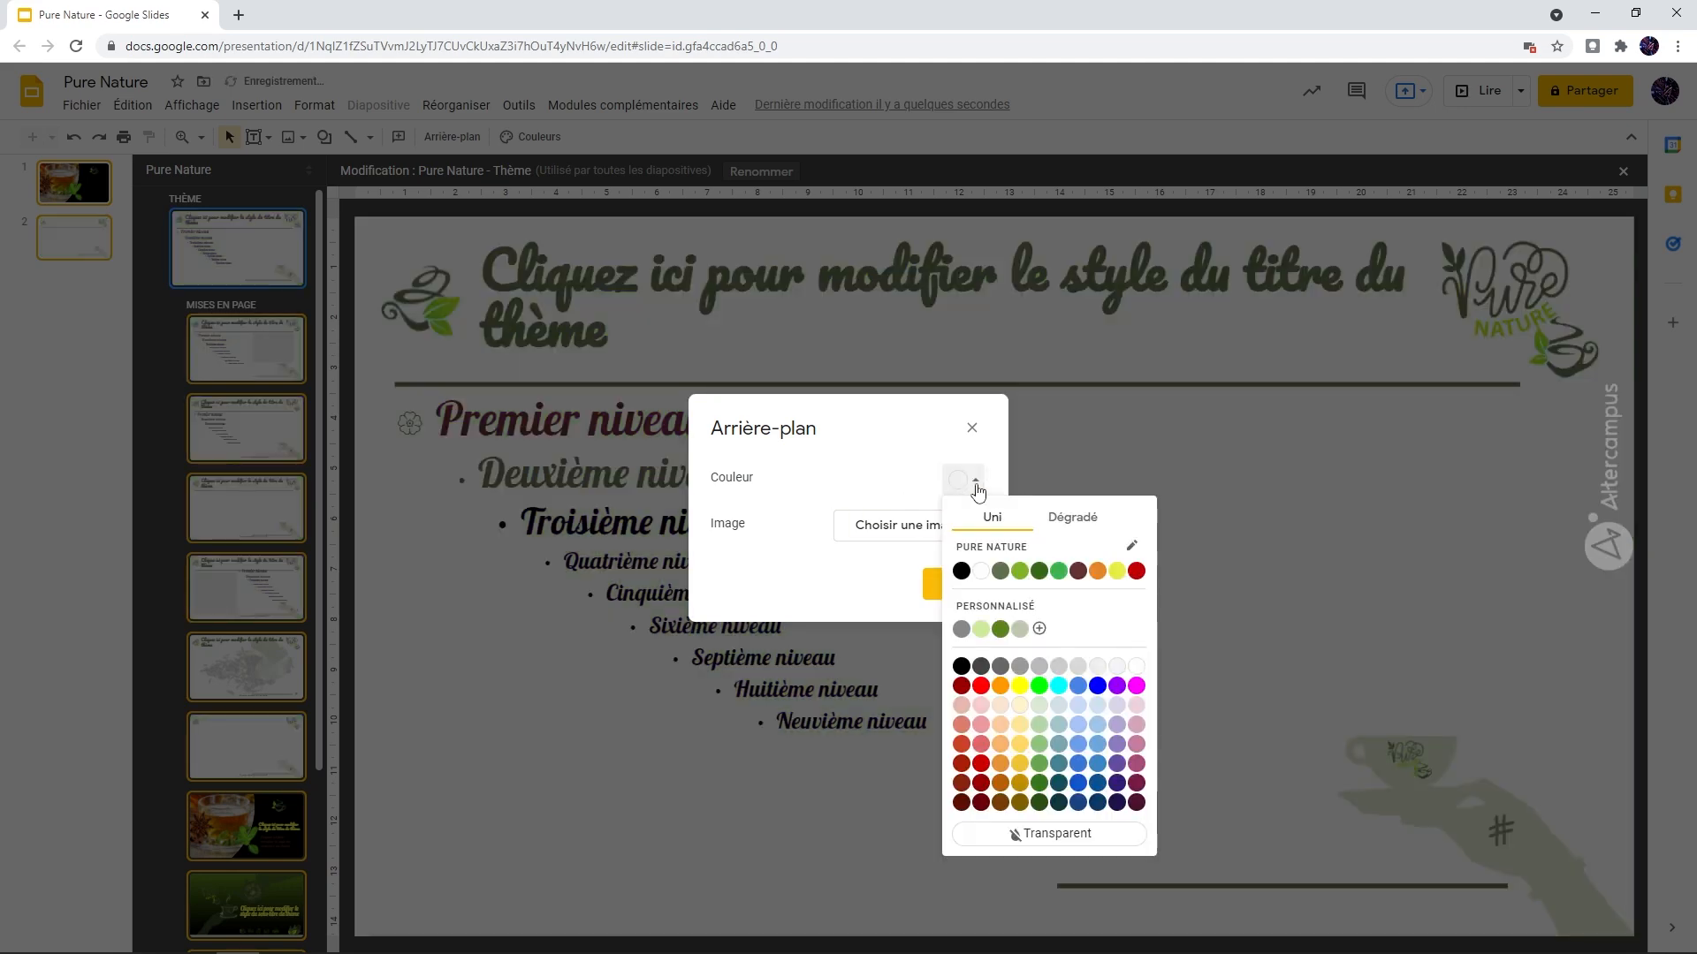
click(1071, 525)
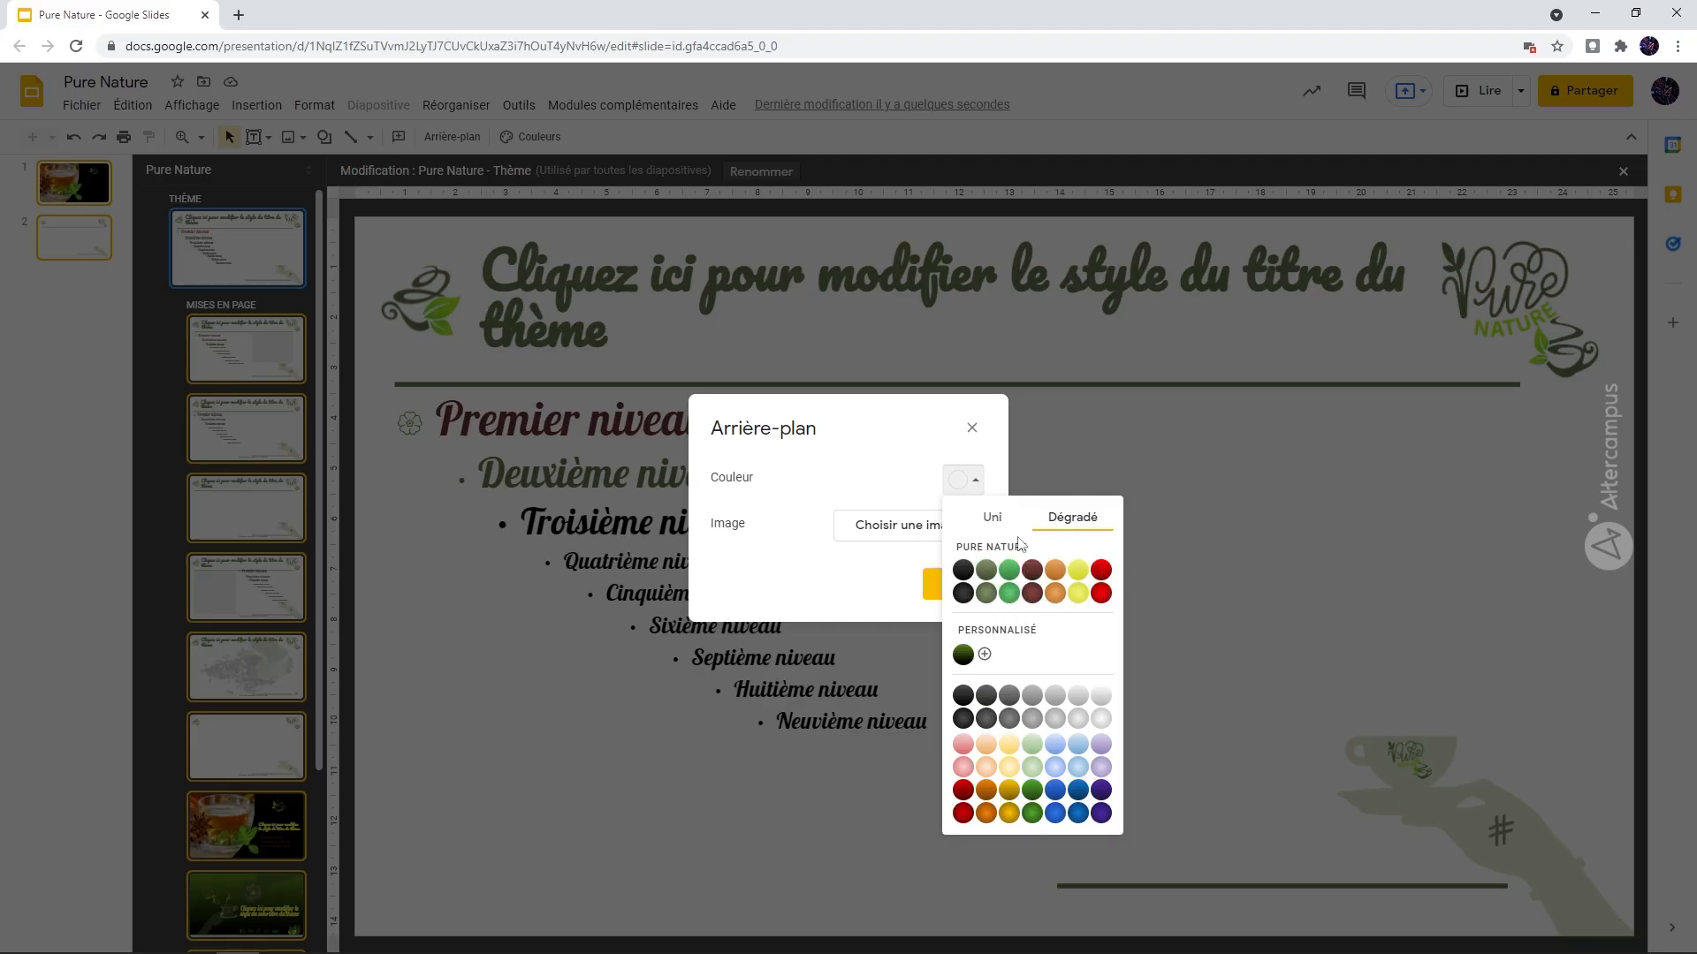
click(986, 655)
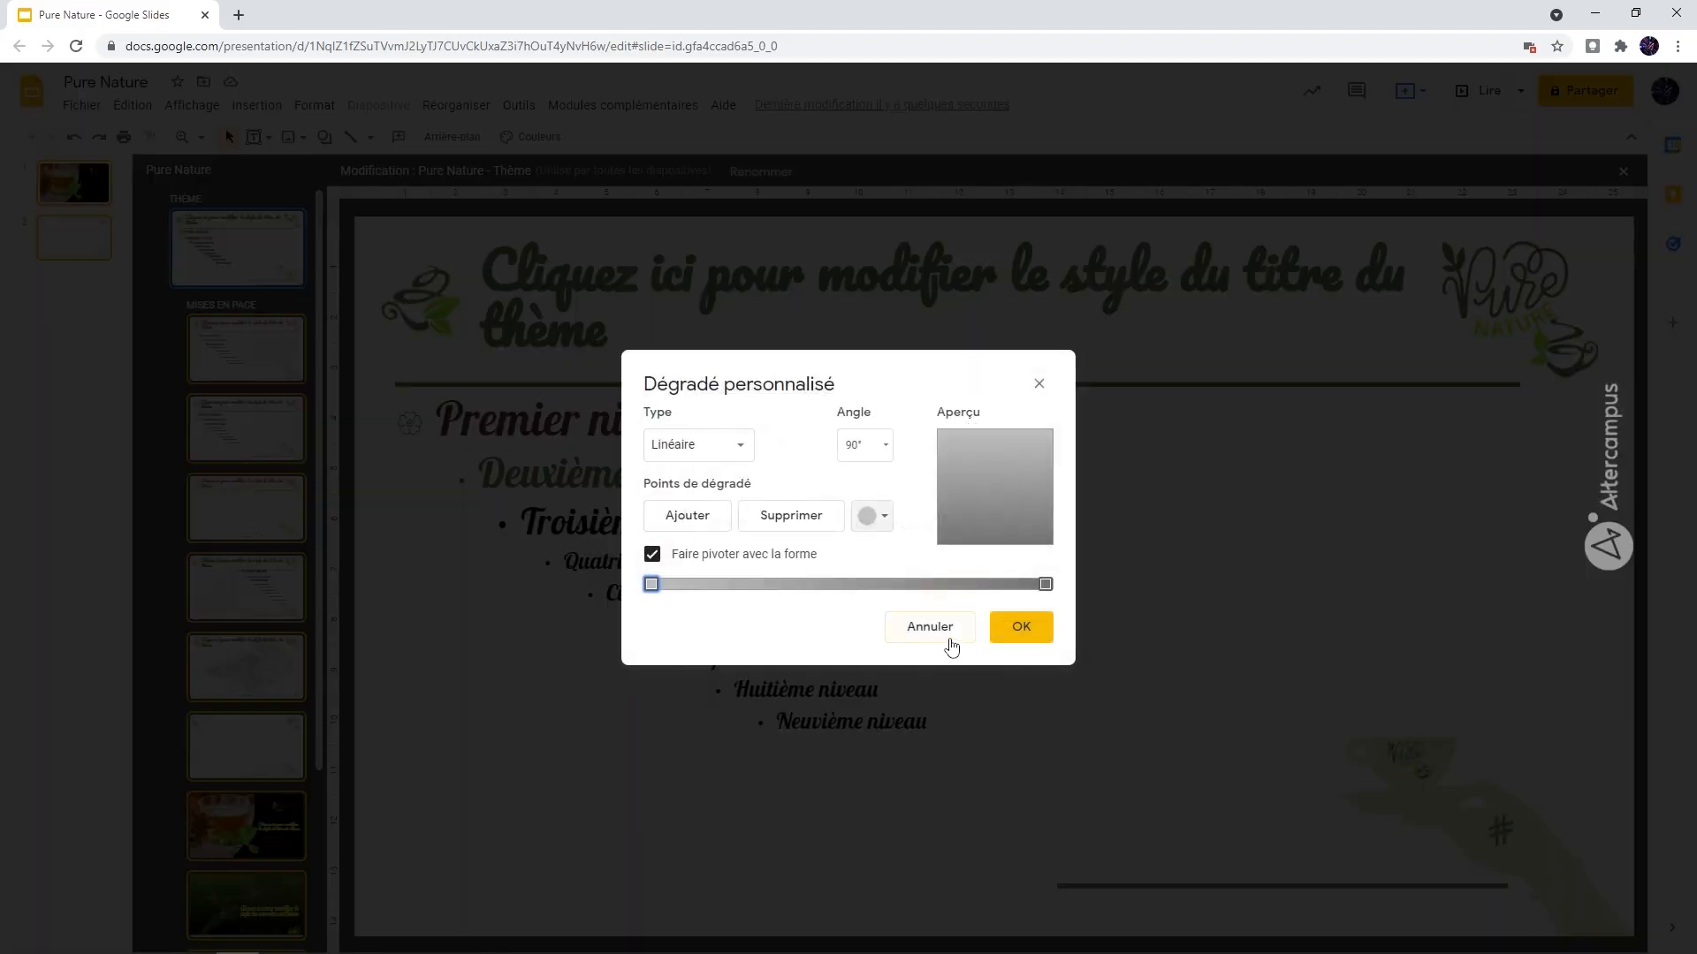
click(738, 459)
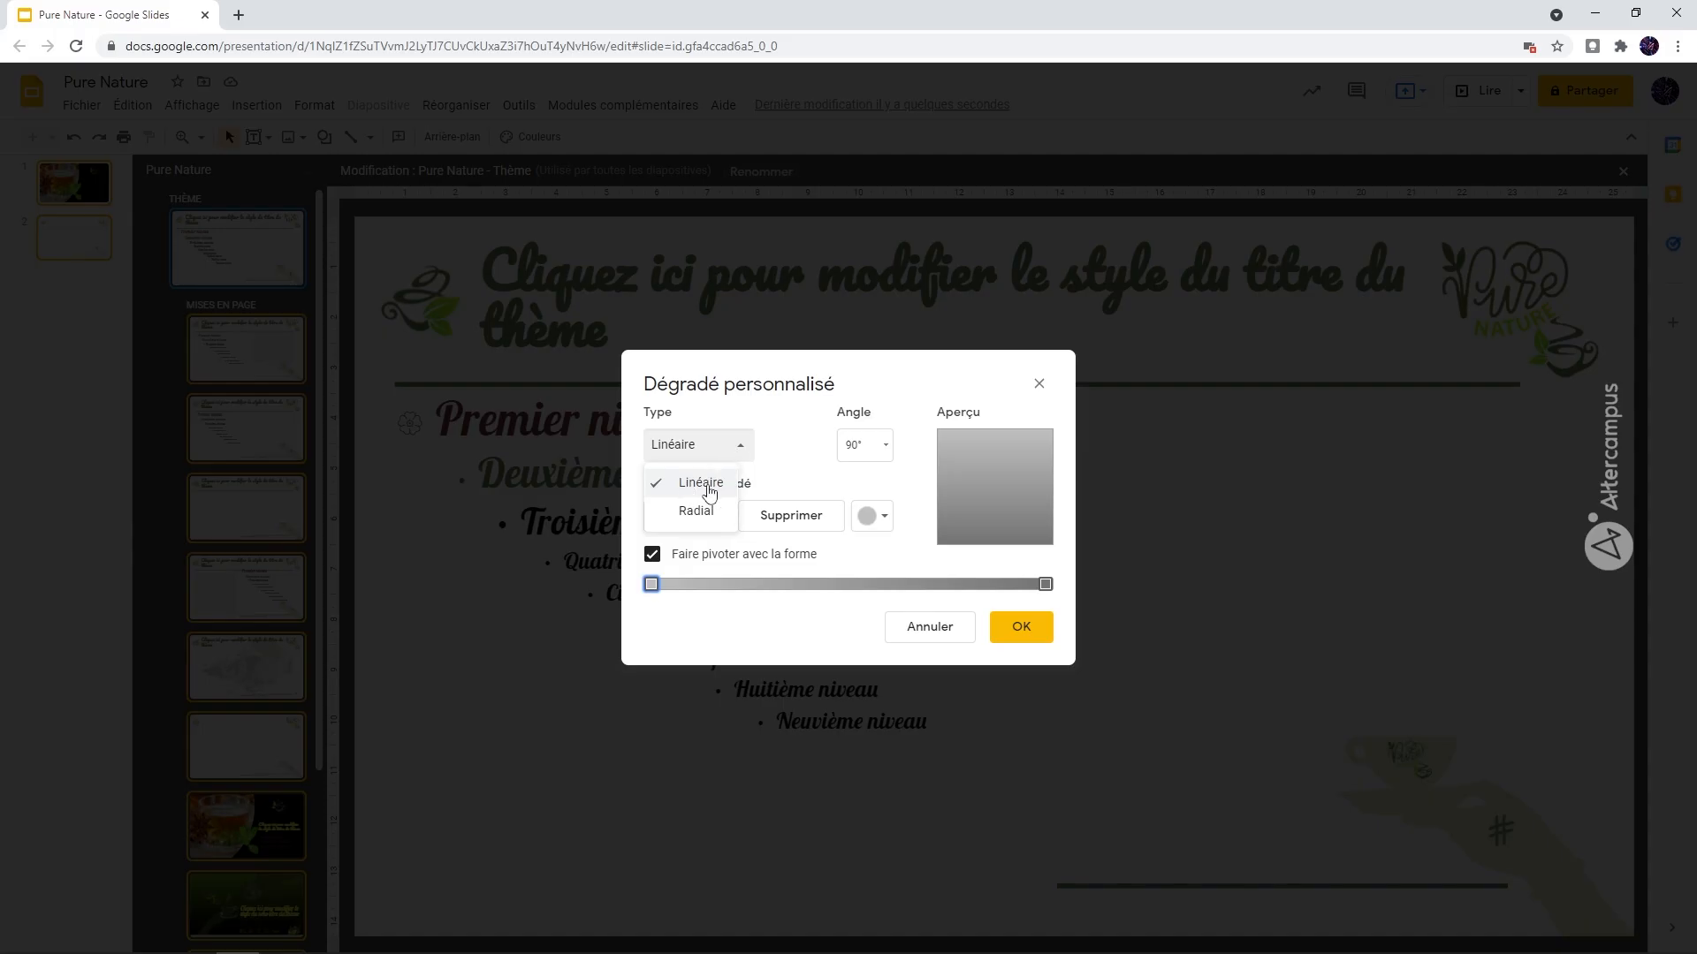
click(695, 511)
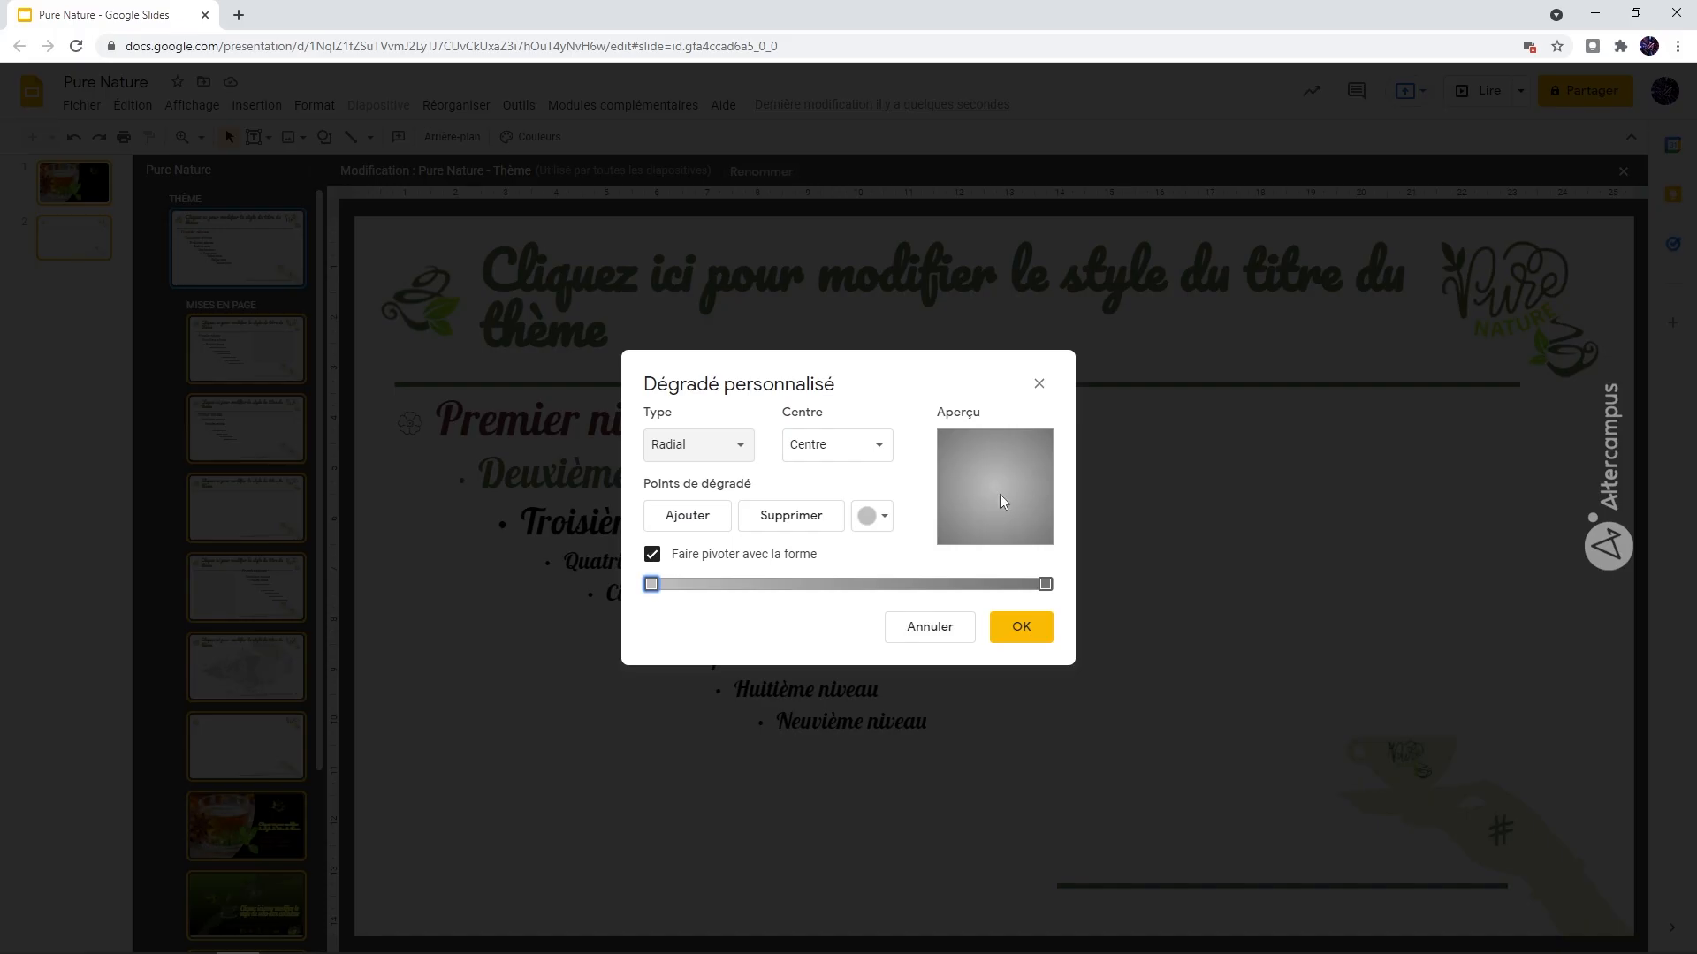
click(878, 448)
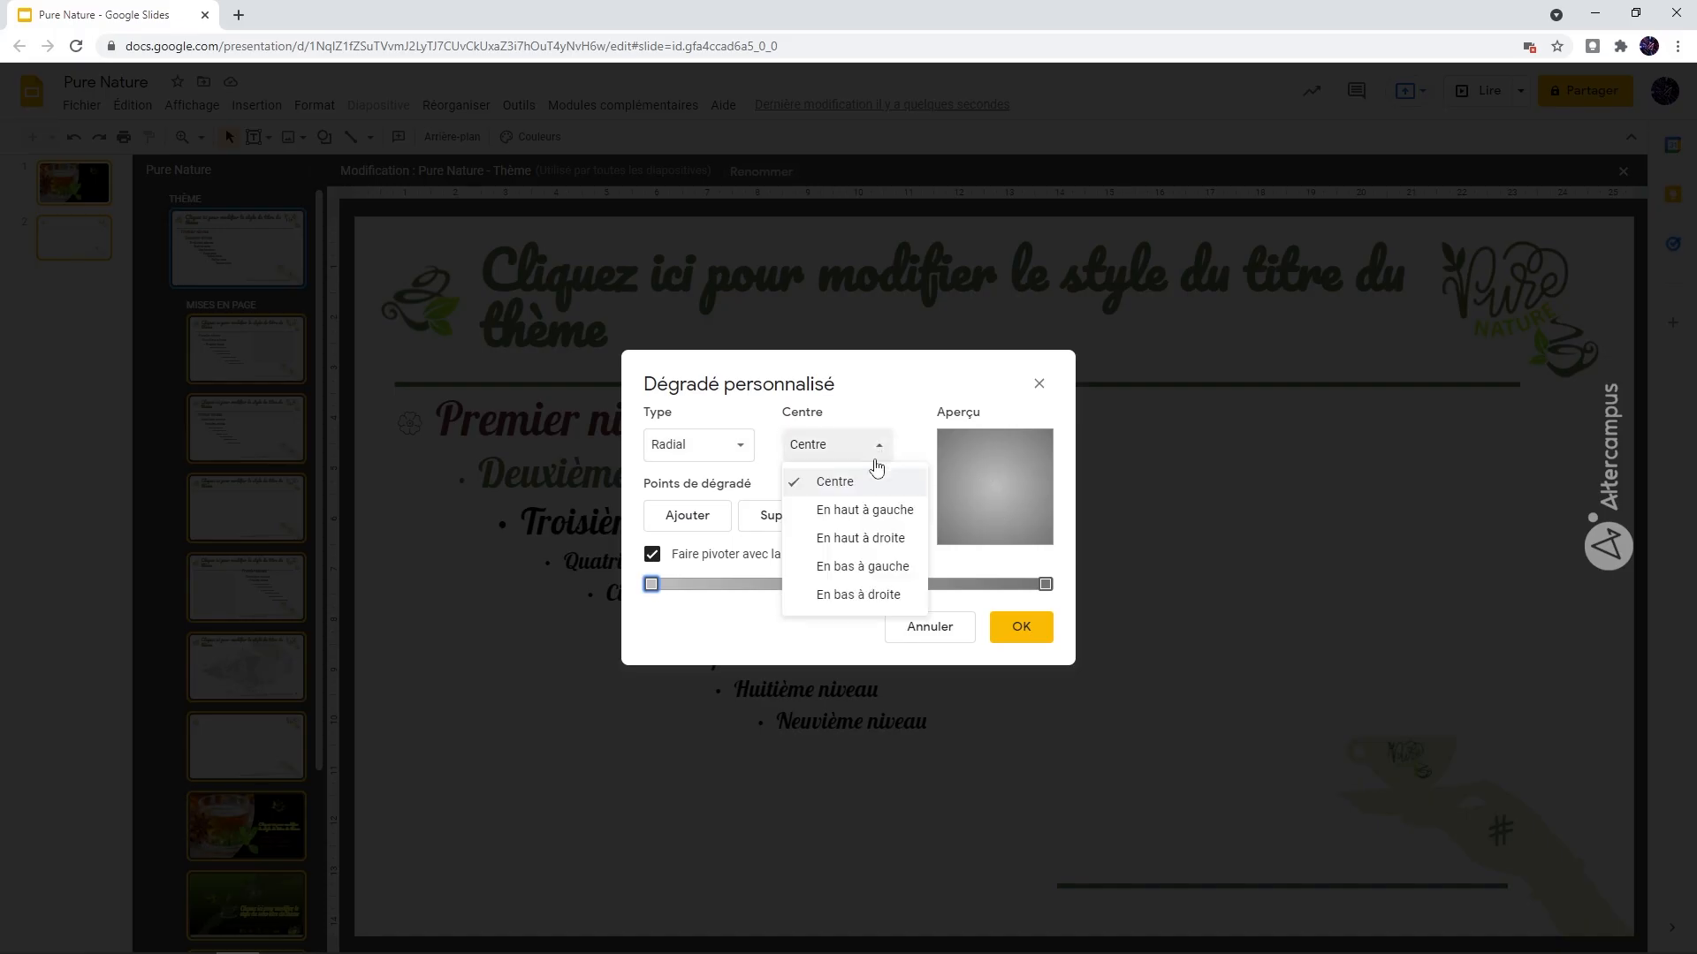
click(864, 510)
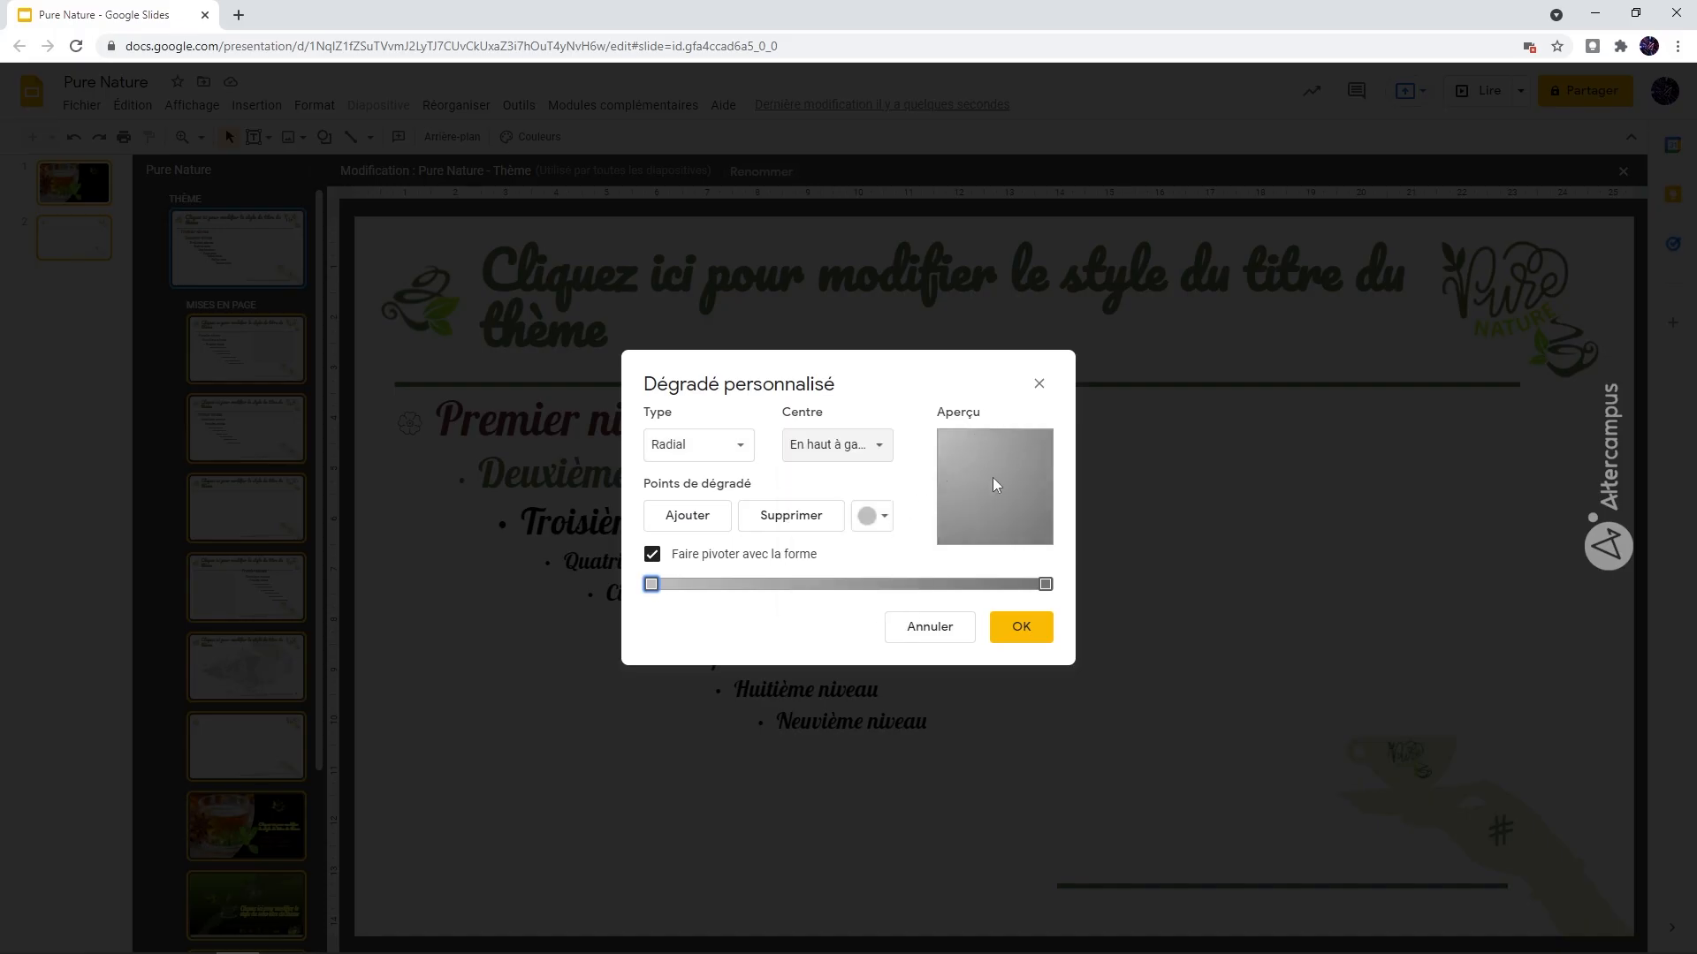
- Colour the gradient's start stop light green and its end stop dark green from the Pure Nature palette
click(882, 519)
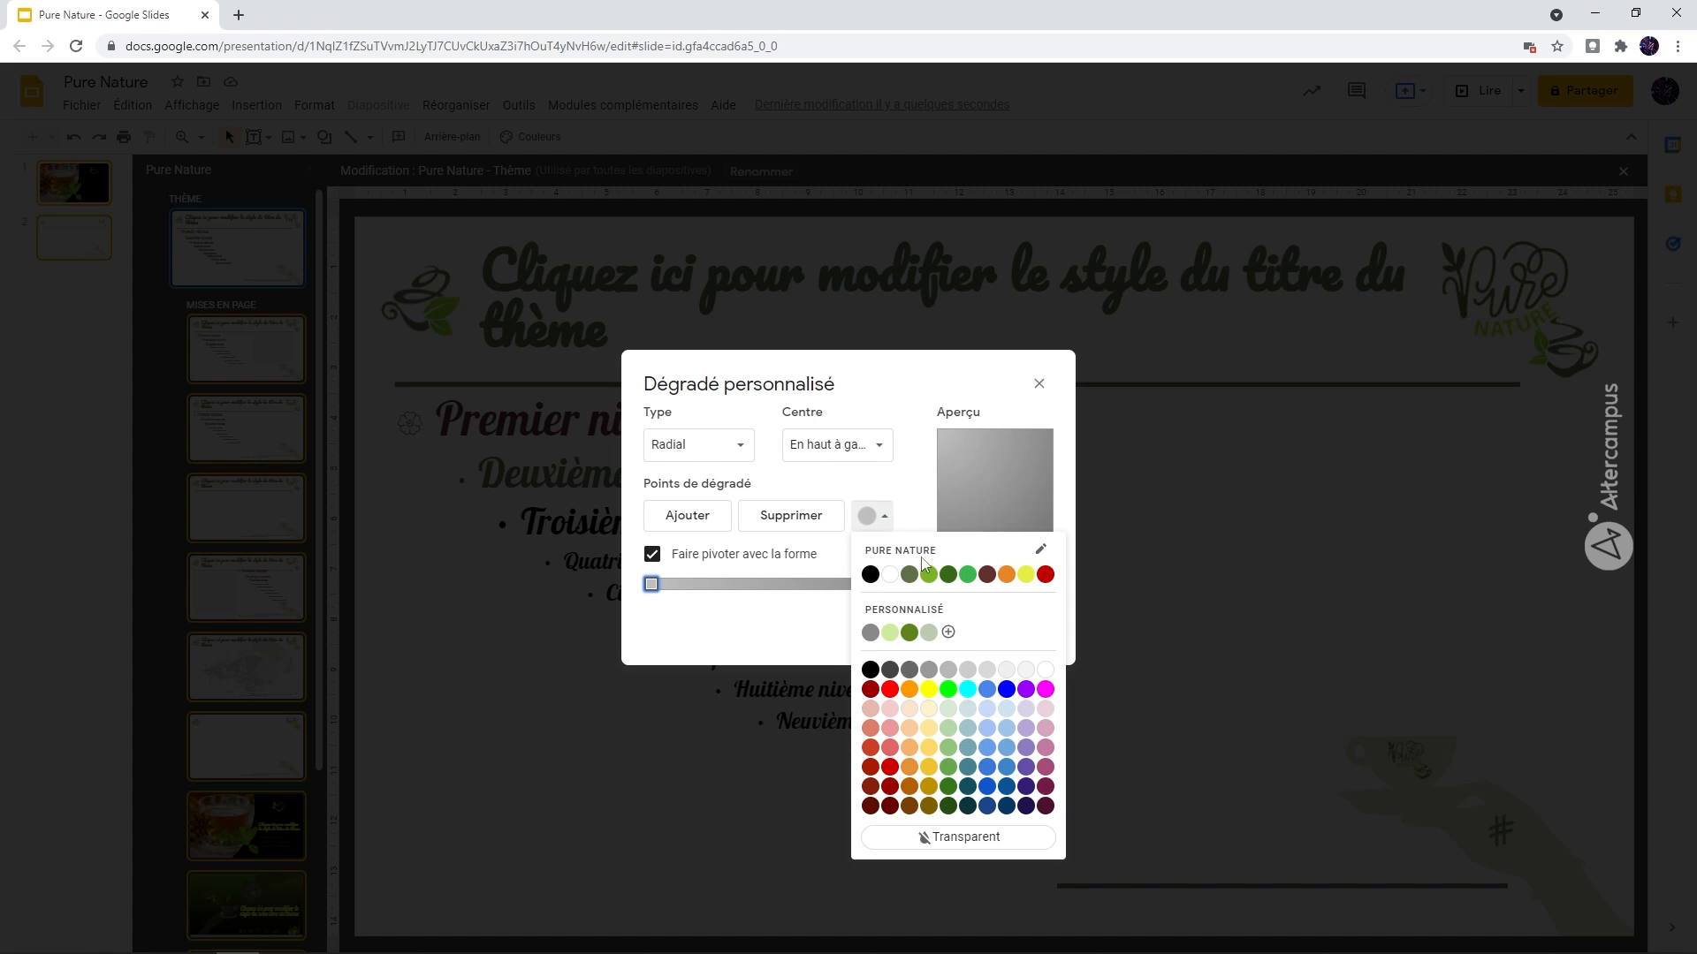
click(929, 574)
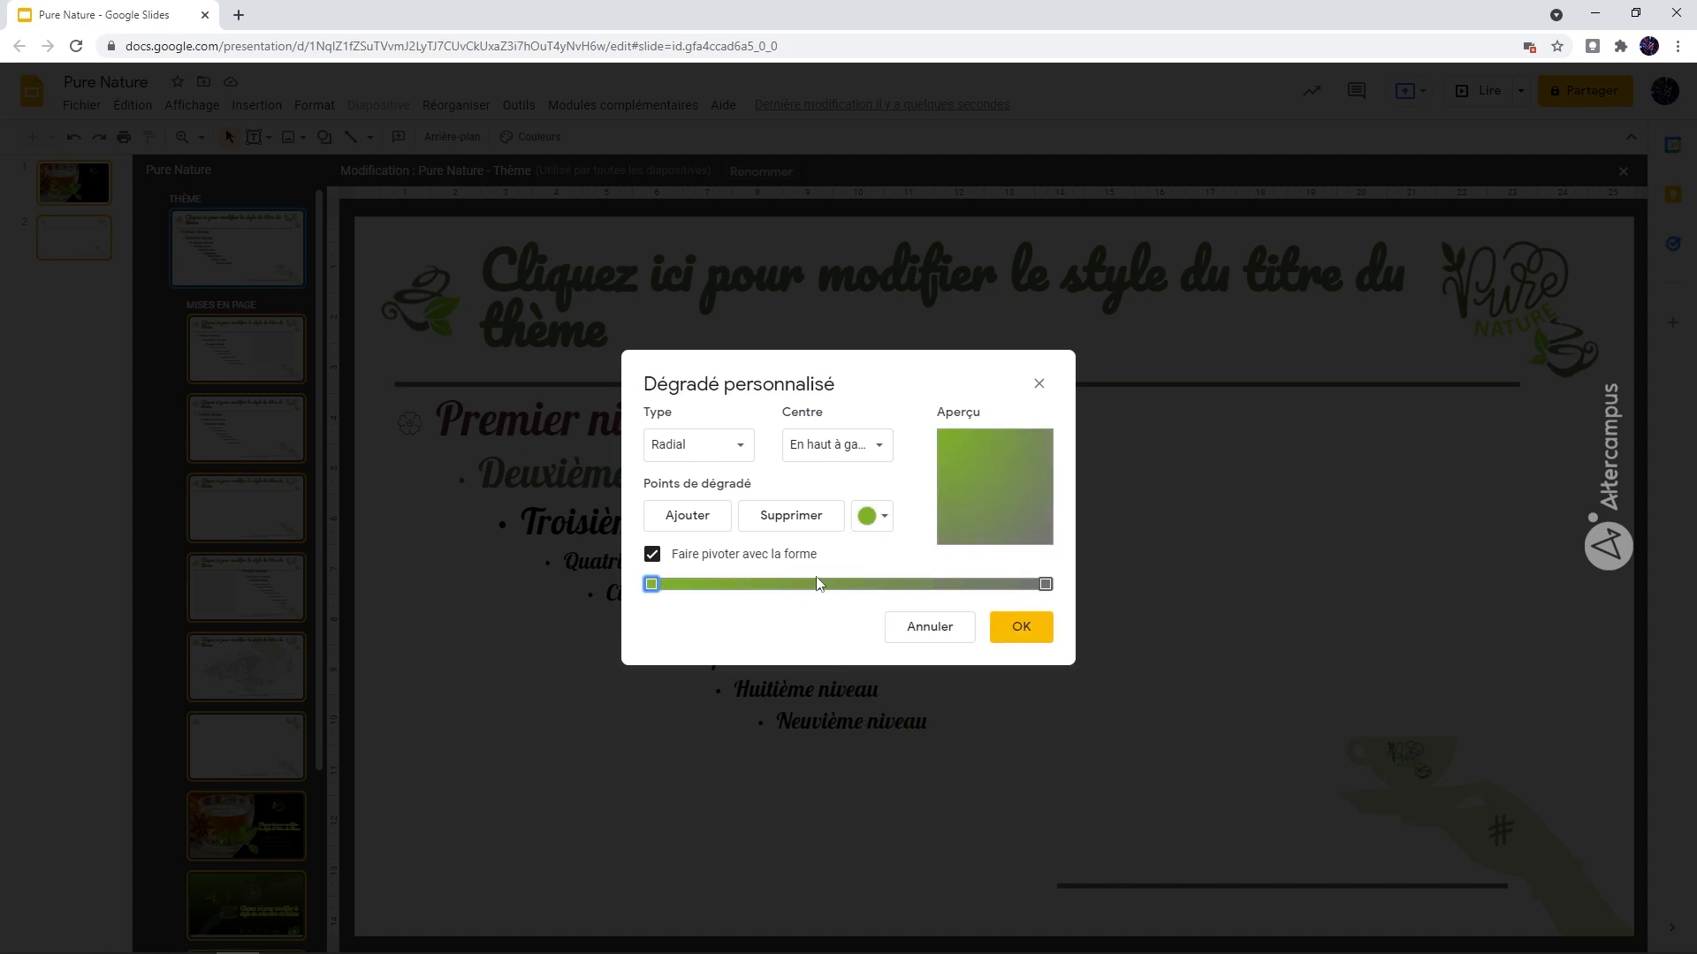
click(1045, 584)
click(887, 518)
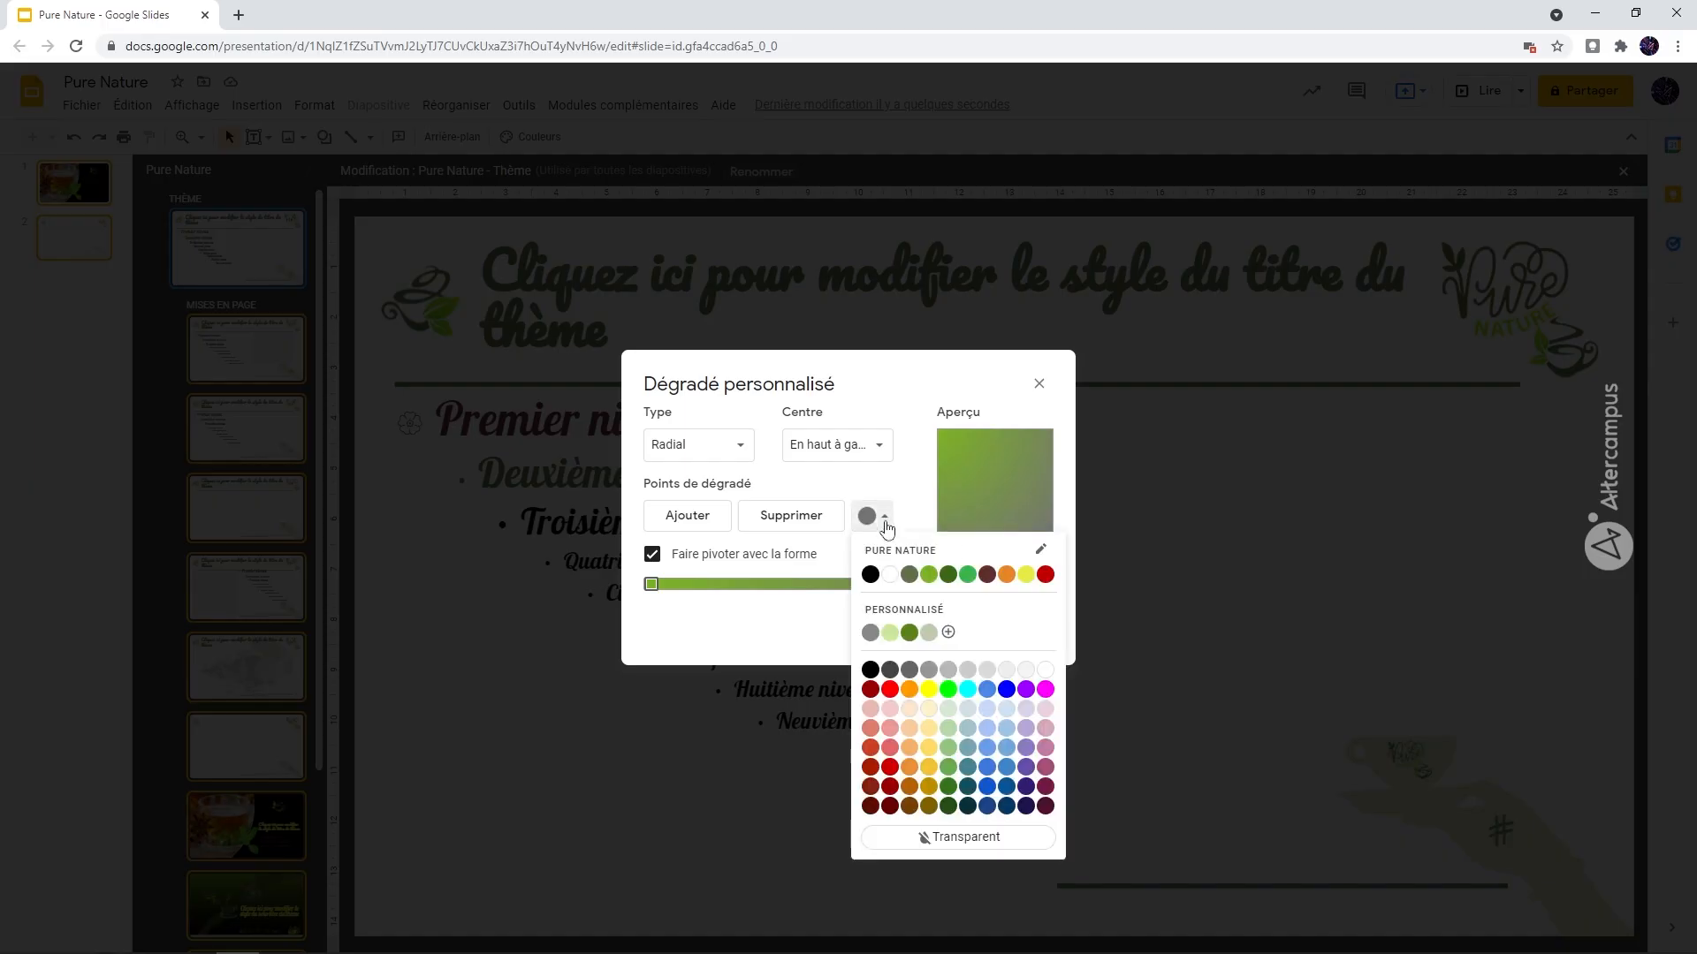
click(940, 576)
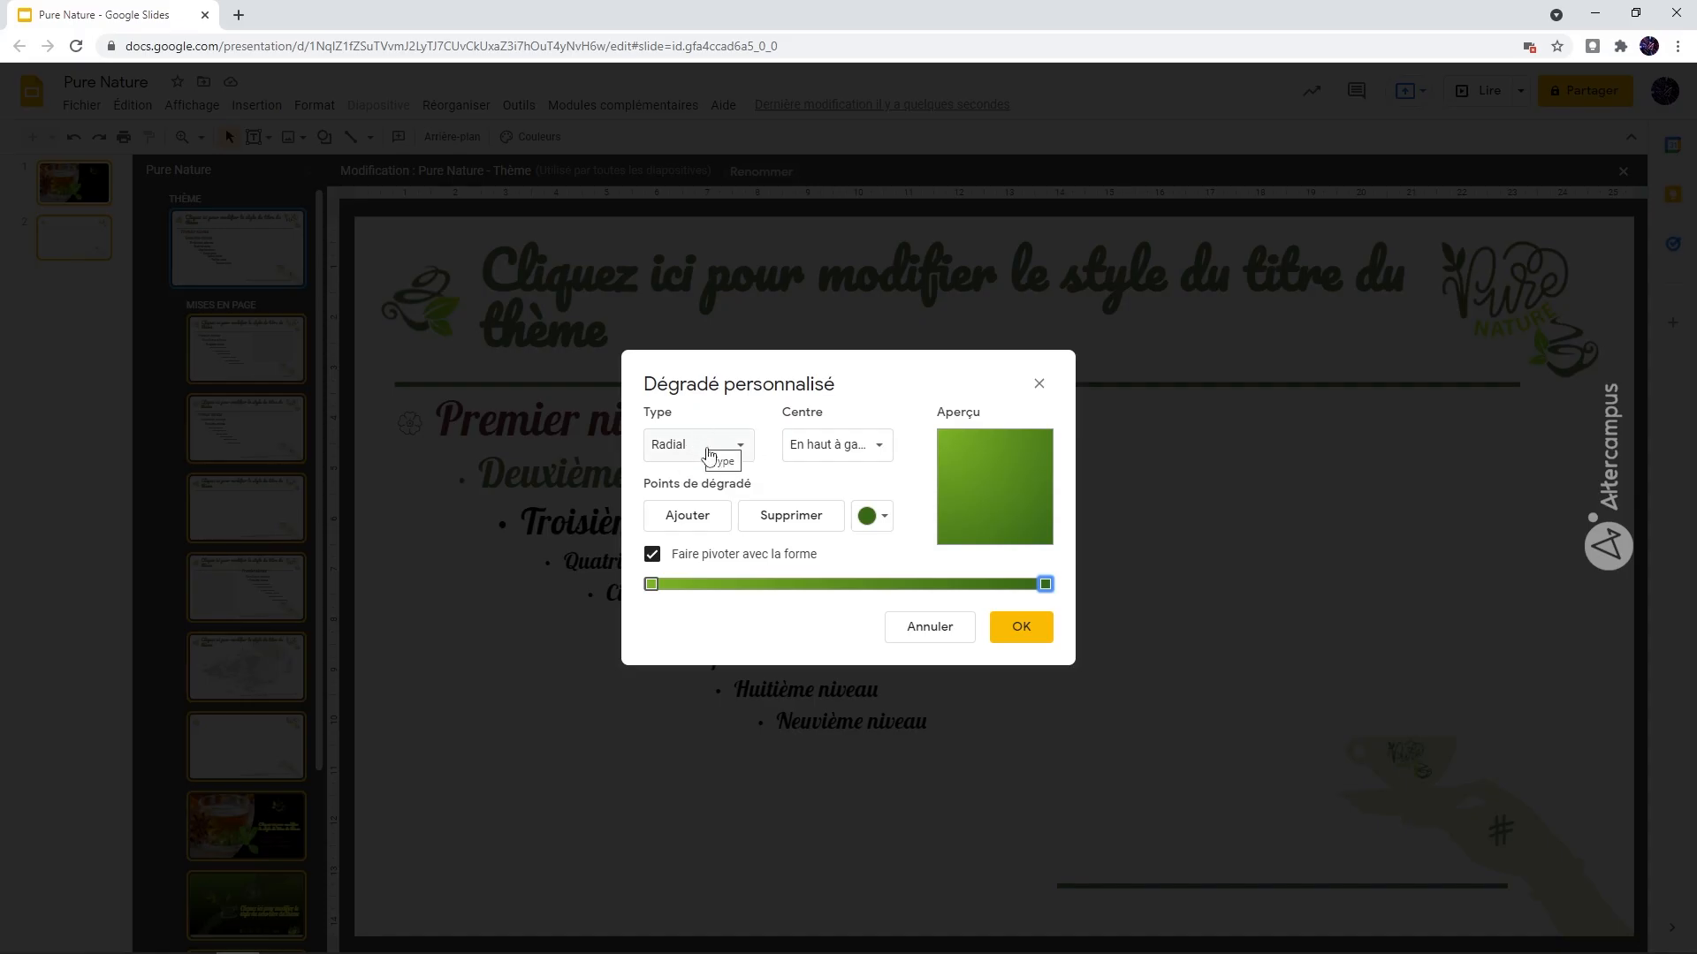
- Add a middle stop to the gradient and colour it dark reddish brown from the Pure Nature palette
click(720, 517)
click(884, 521)
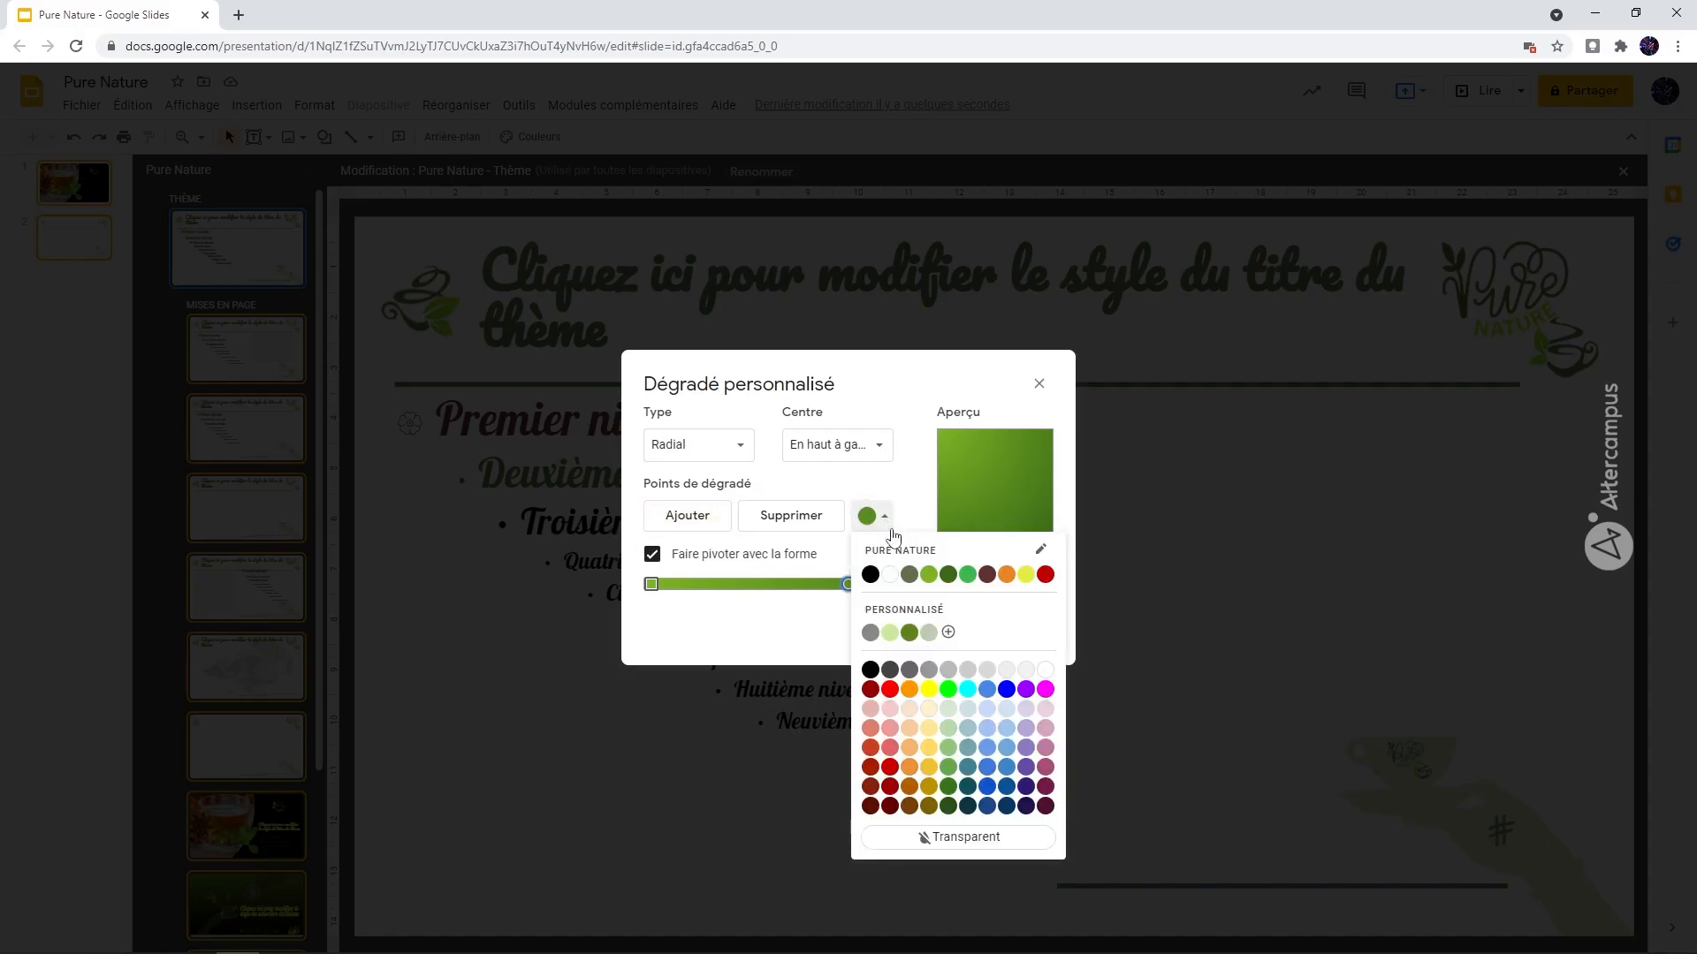
click(987, 575)
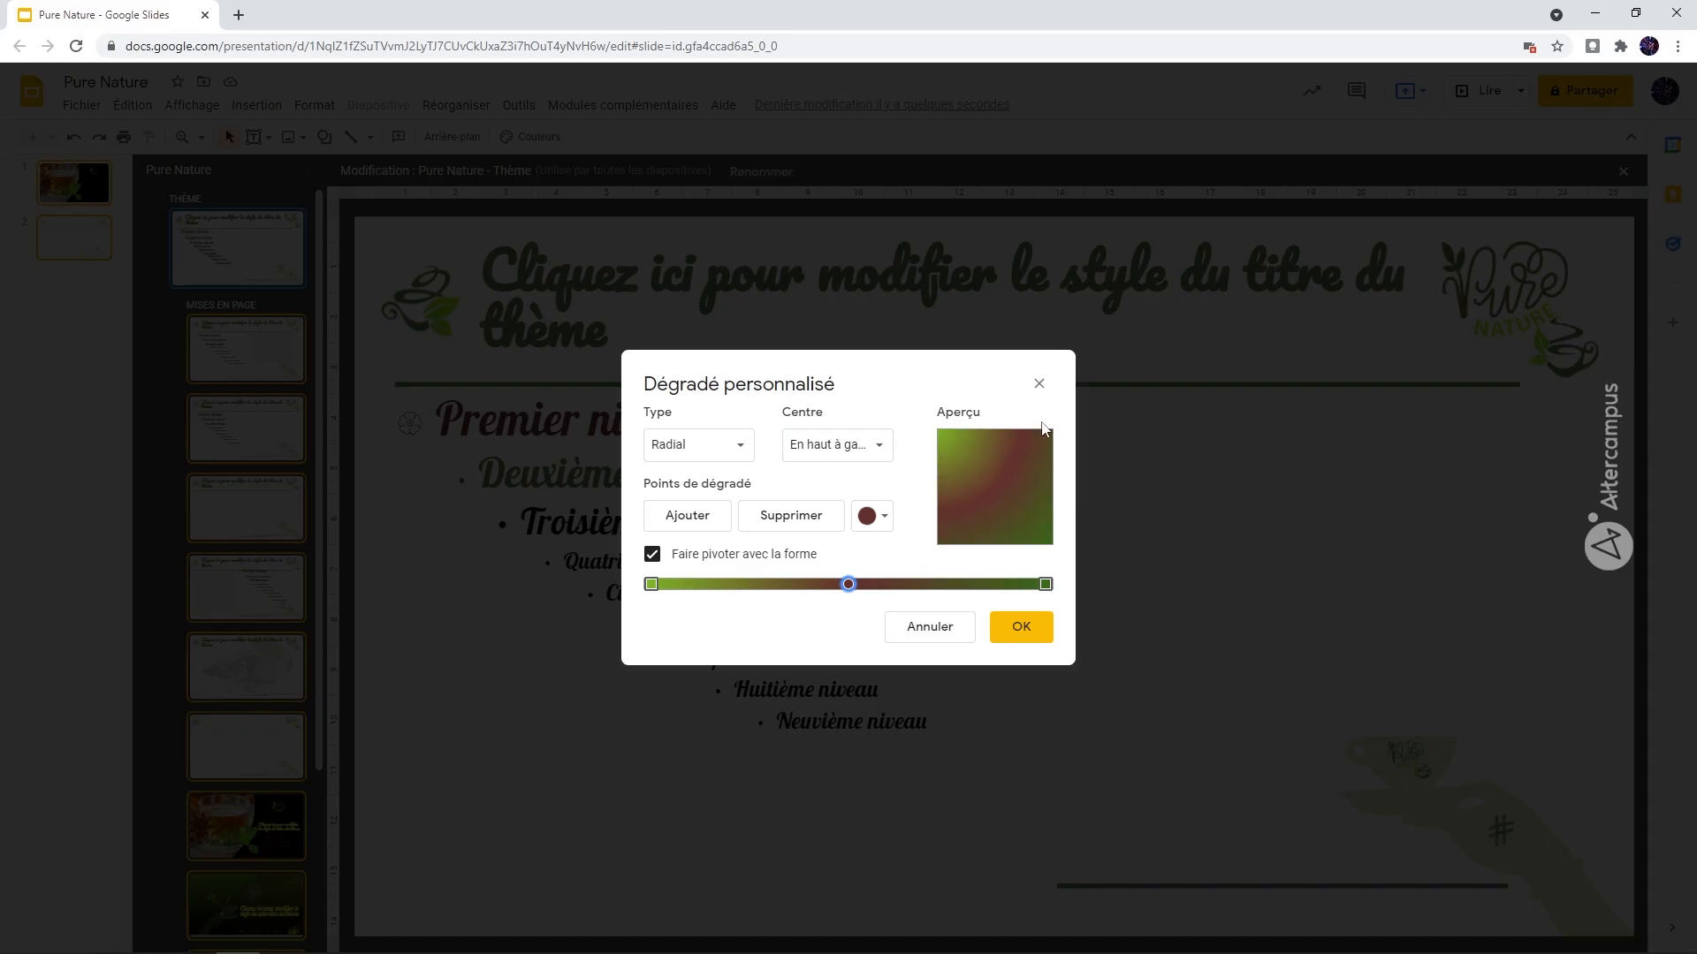
- Change the gradient to Linéaire without its brown middle stop and apply it to the theme background
click(734, 449)
click(714, 482)
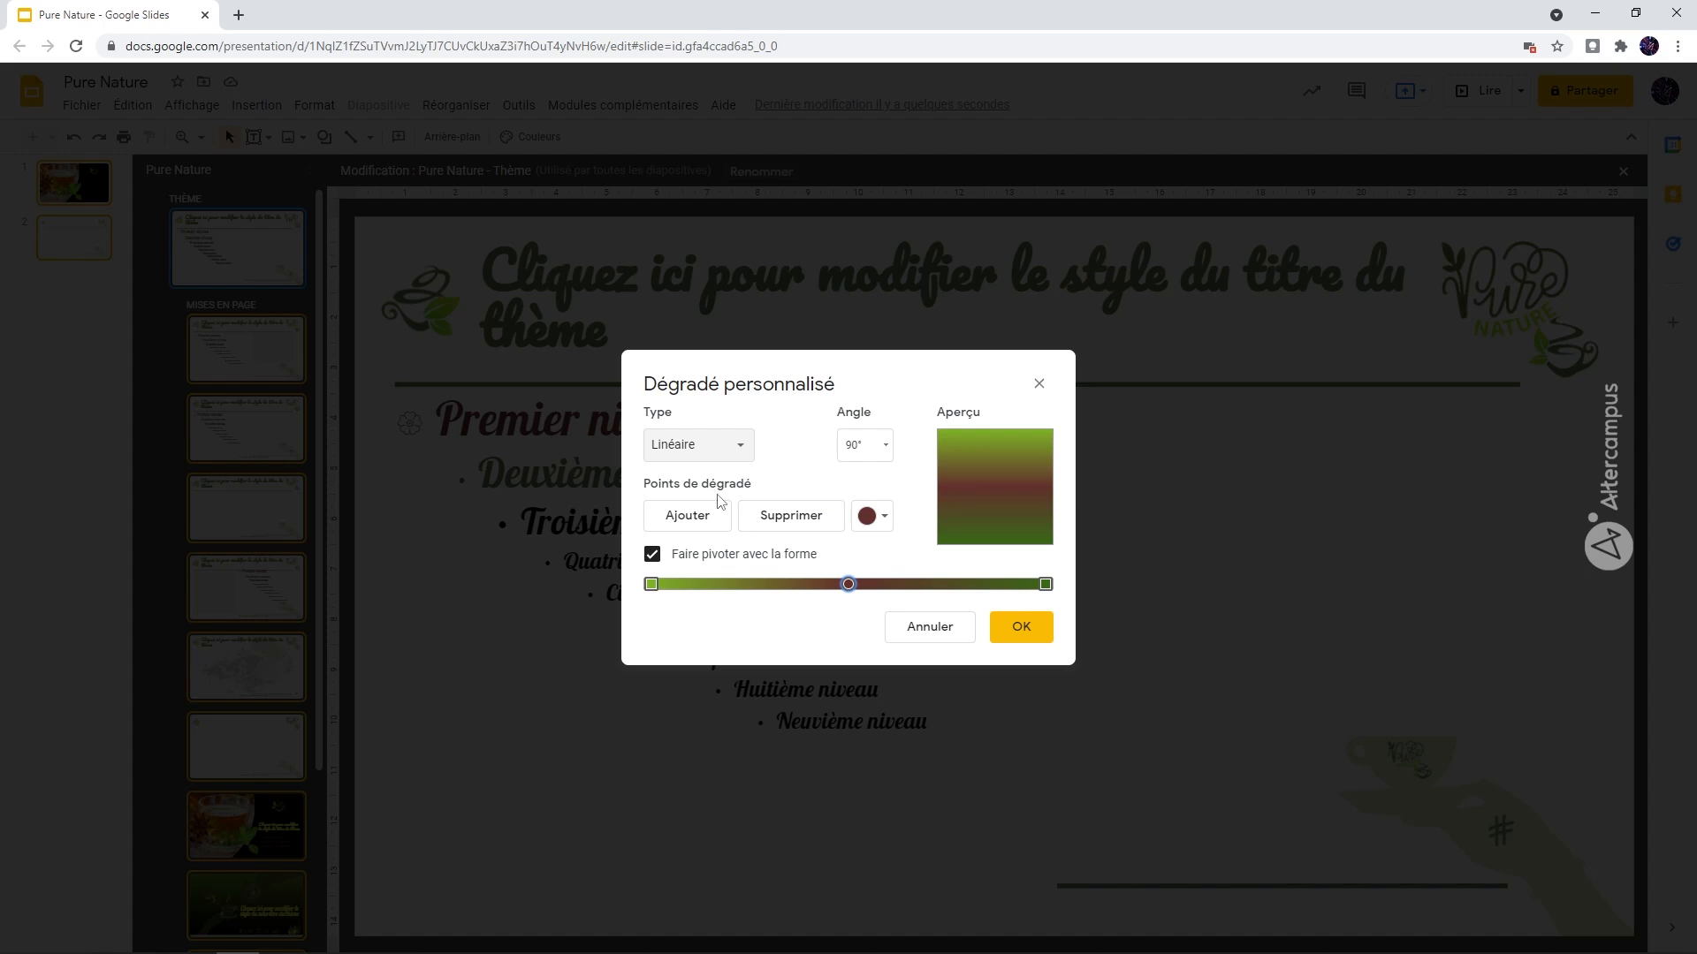
click(850, 586)
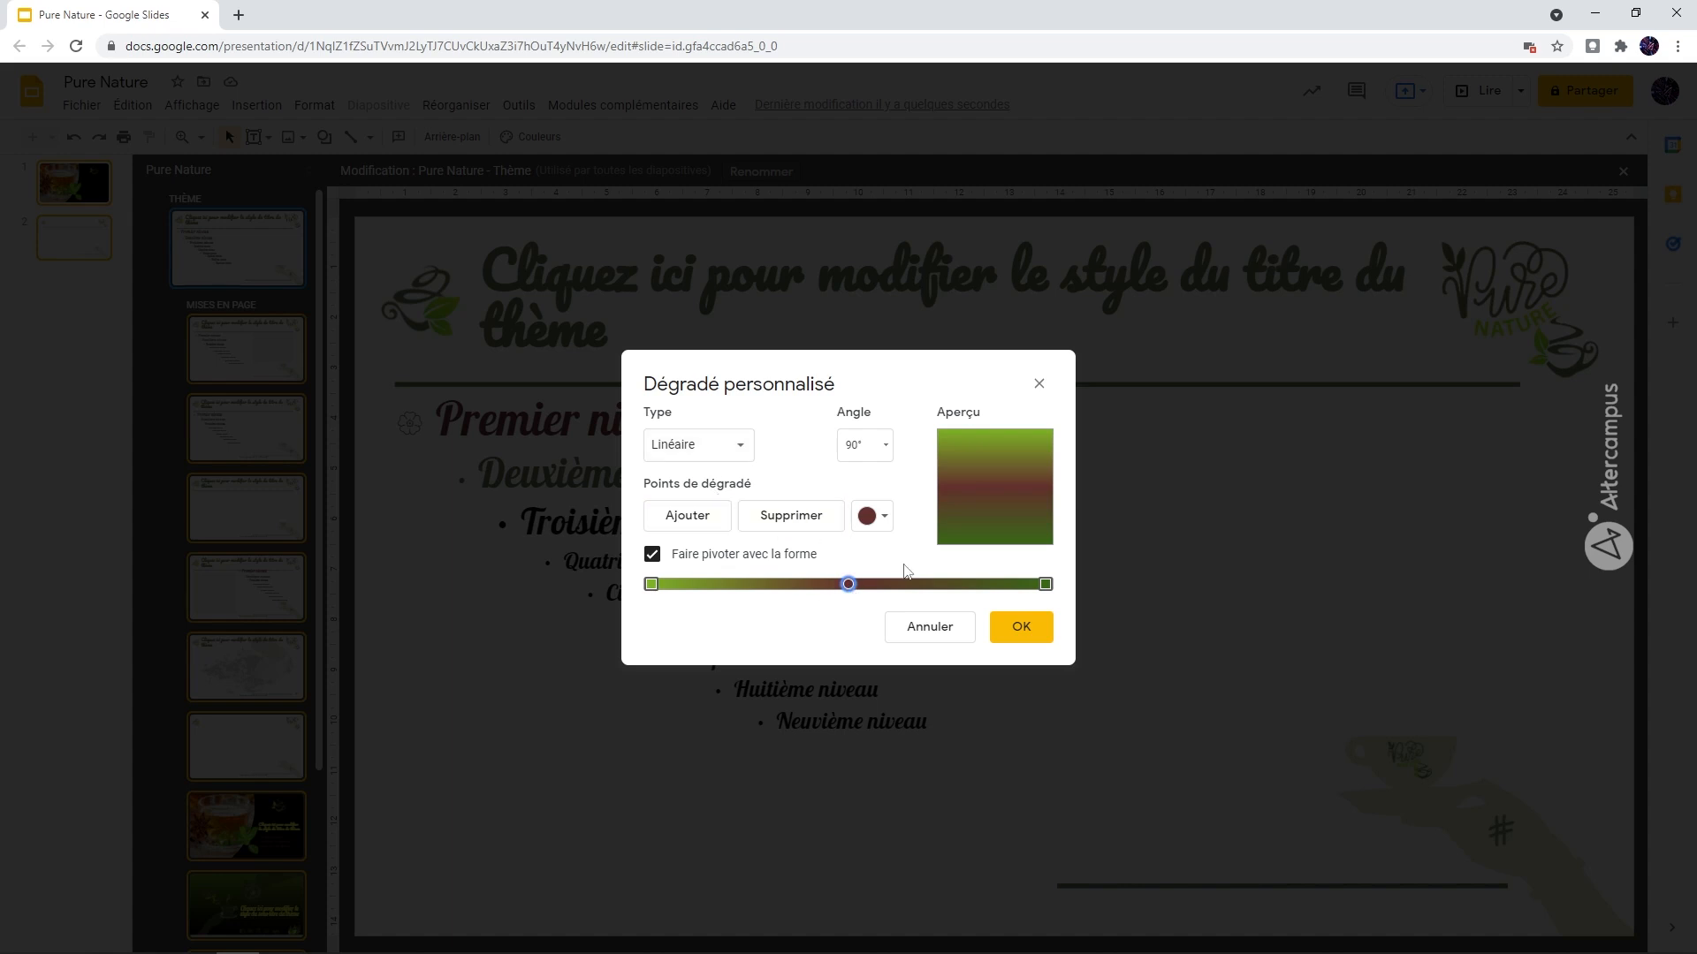
click(807, 521)
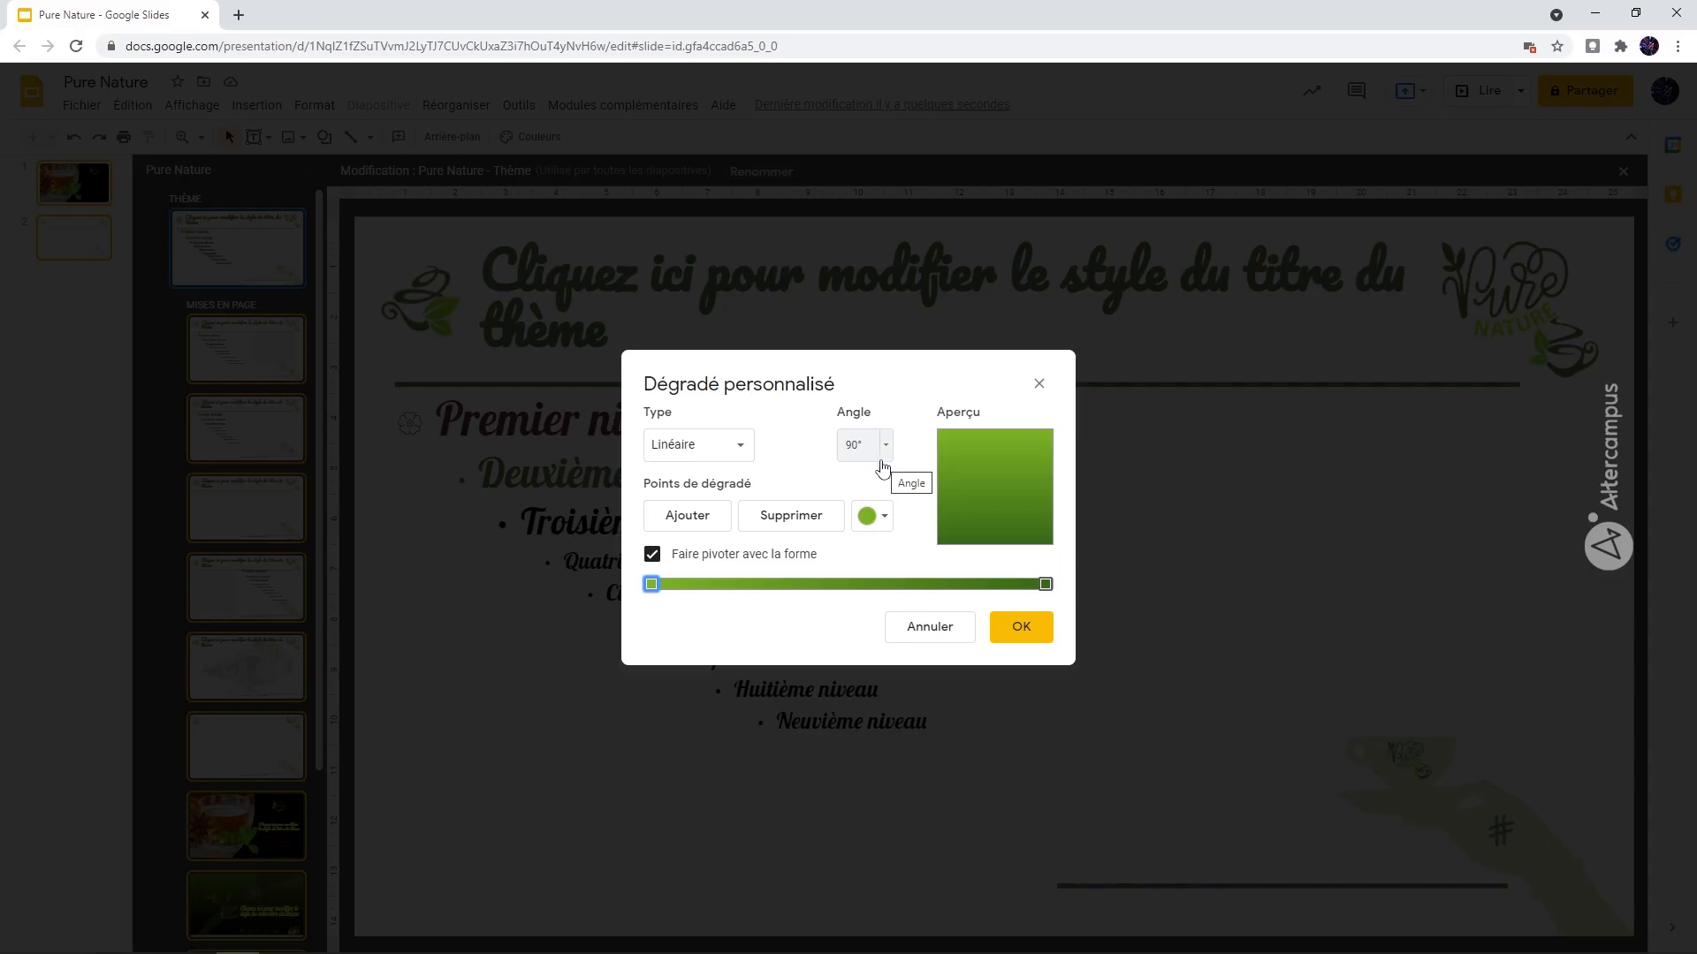
click(1023, 627)
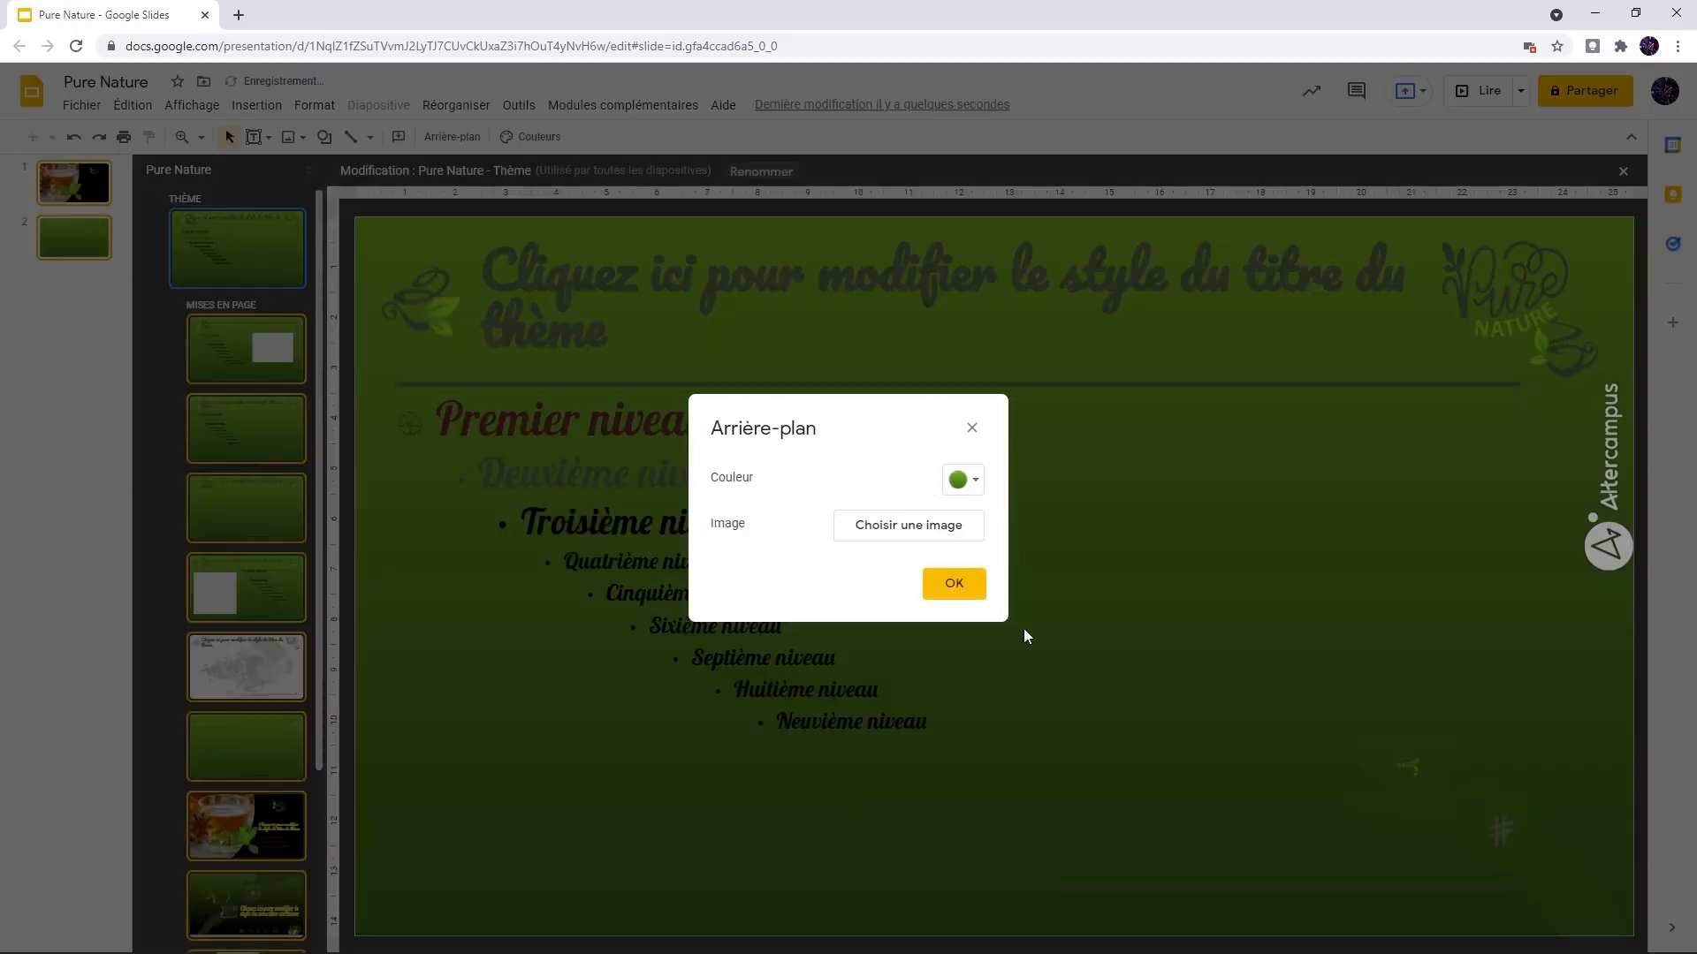
click(963, 586)
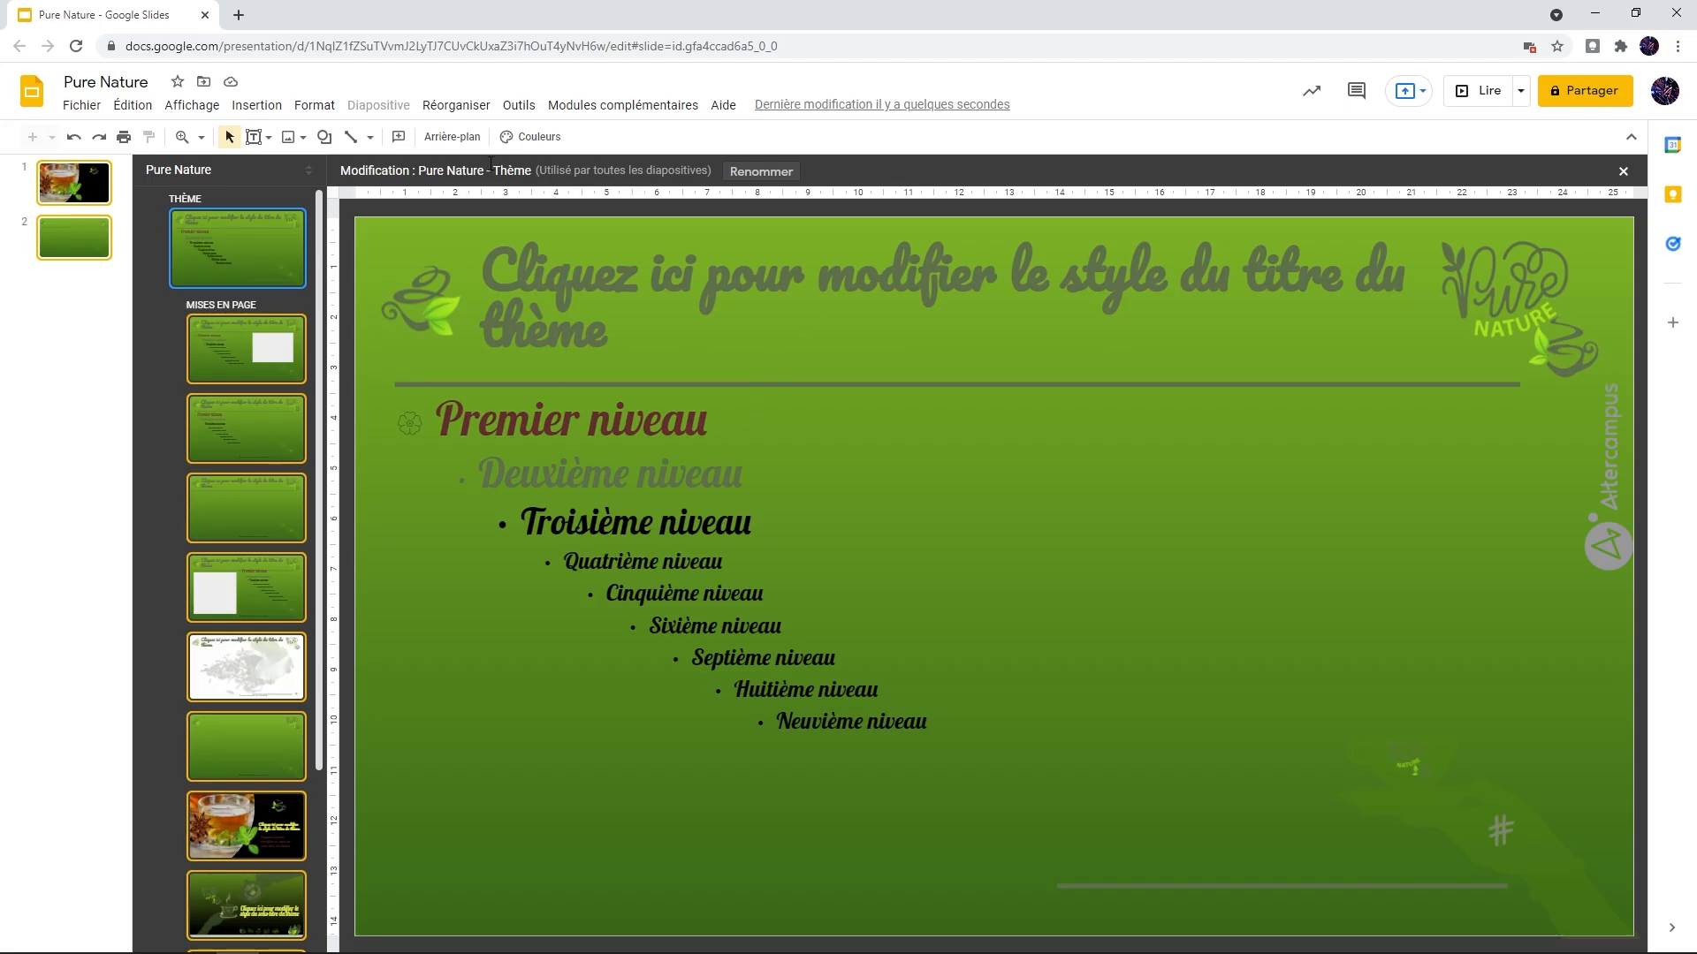
- Replace the theme master's gradient background with a transparent one
click(457, 138)
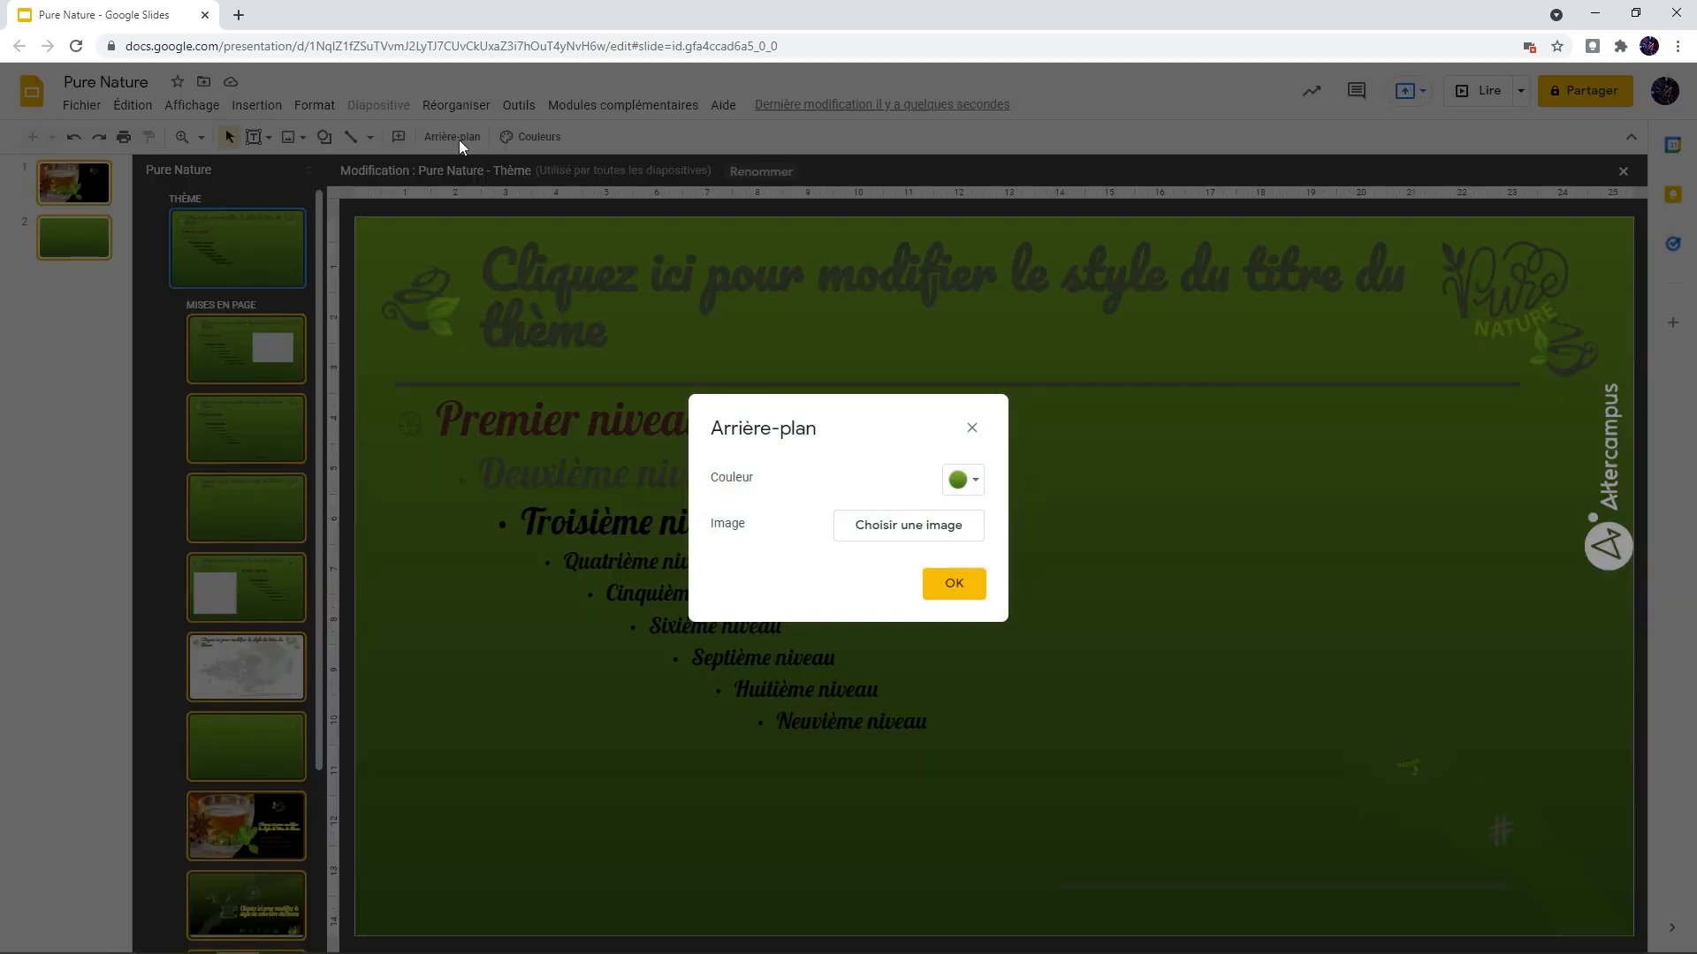
click(968, 484)
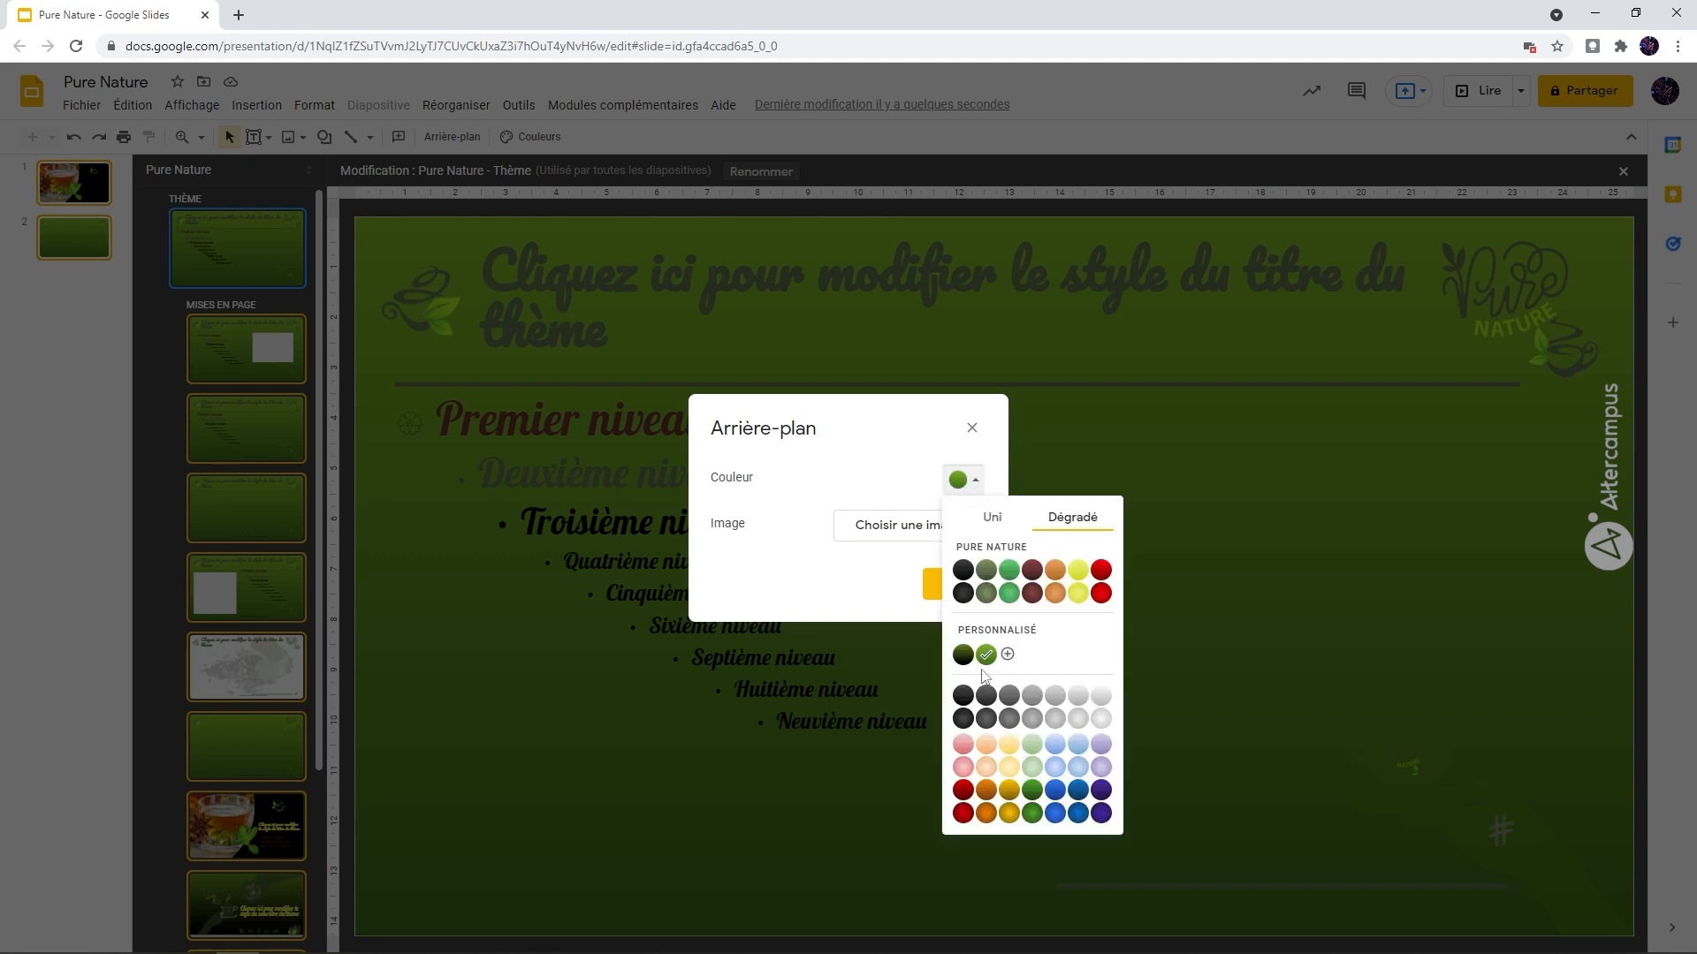
click(985, 520)
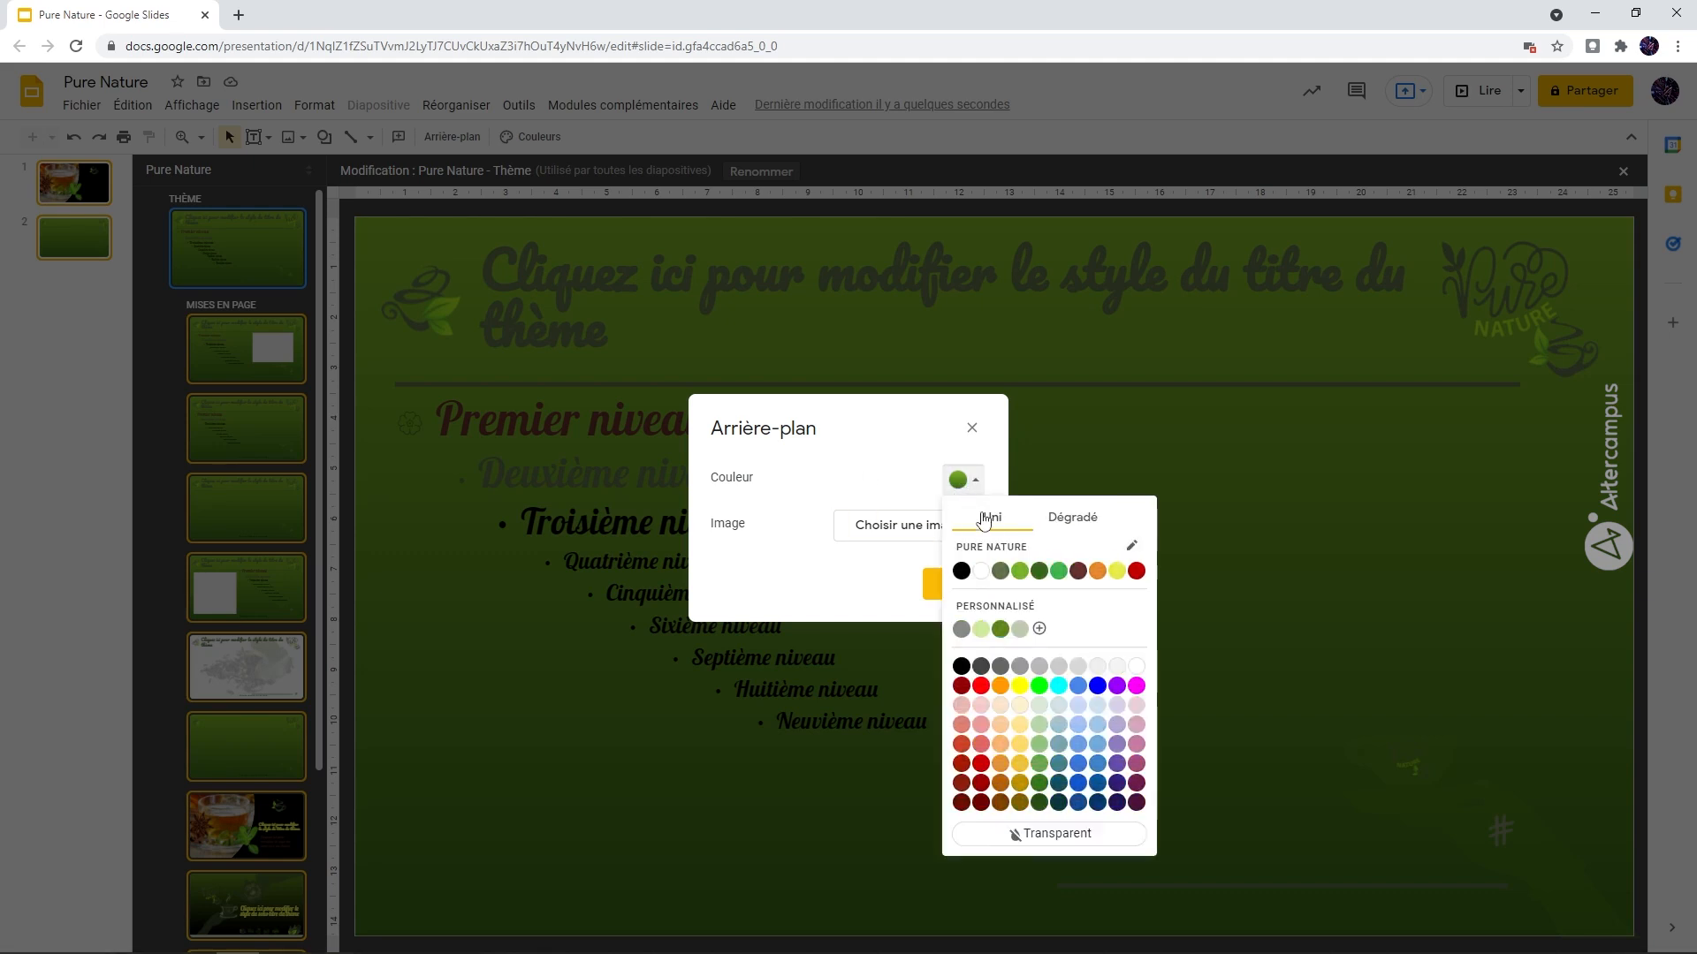
click(1025, 832)
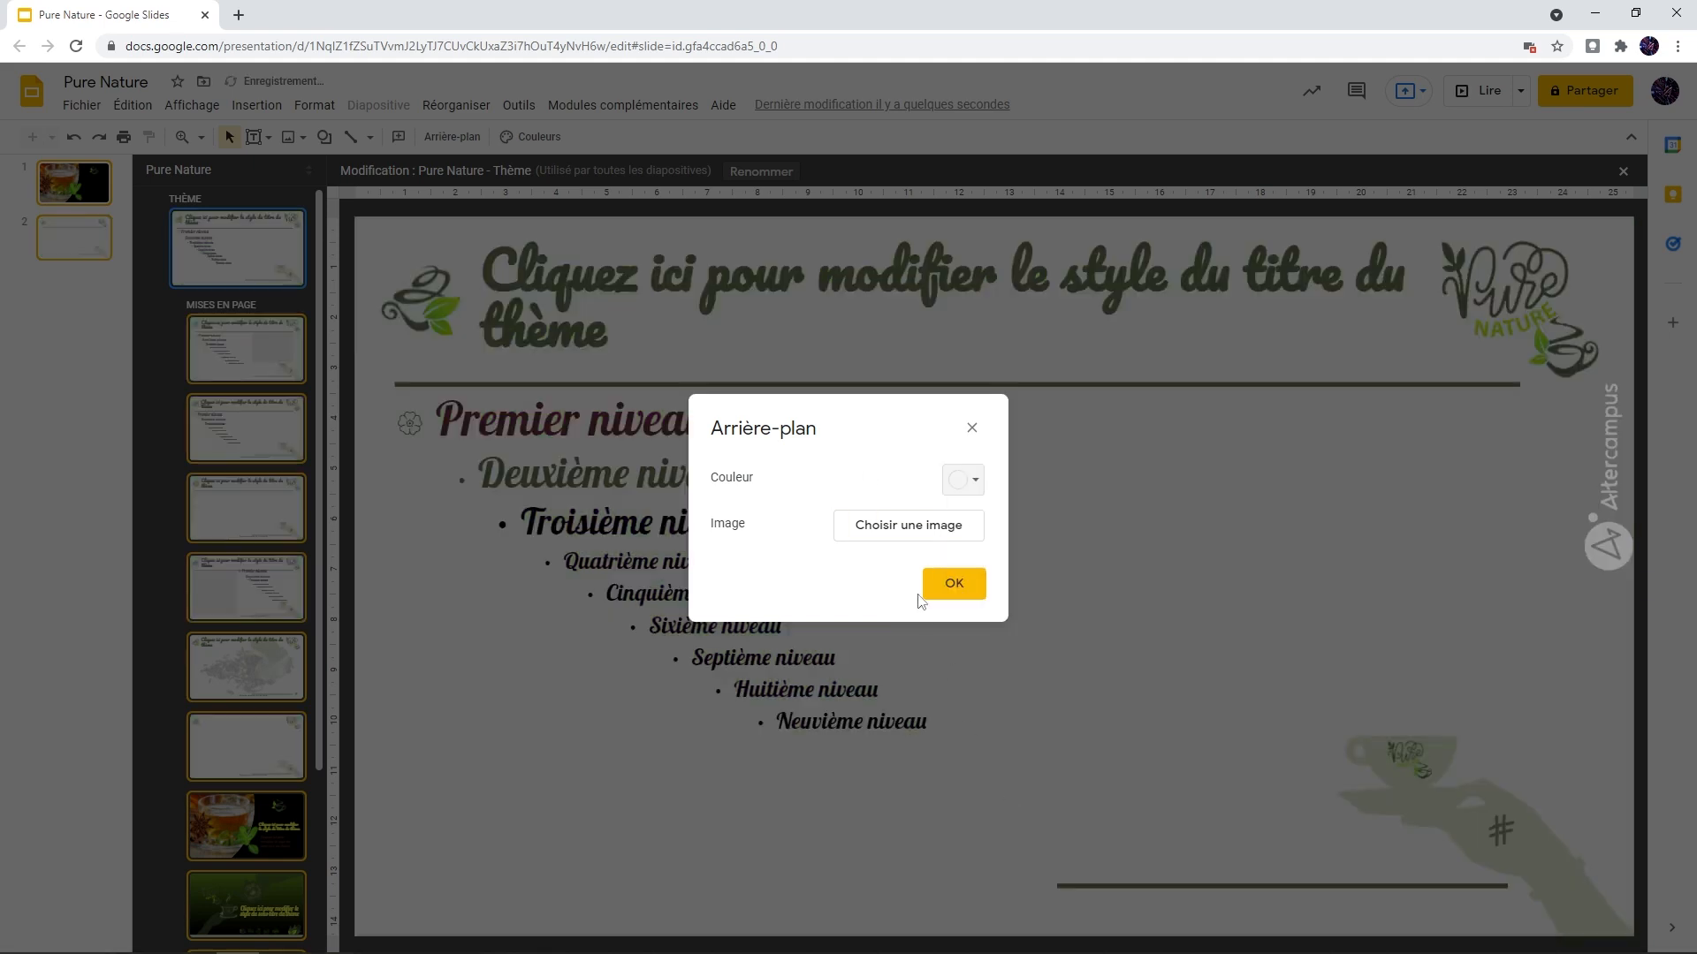
- Set infusion.jpg from the Thés, Tisanes, Infusions folder in Google Drive as the theme's background image
click(908, 525)
scroll(926, 528, up, 3)
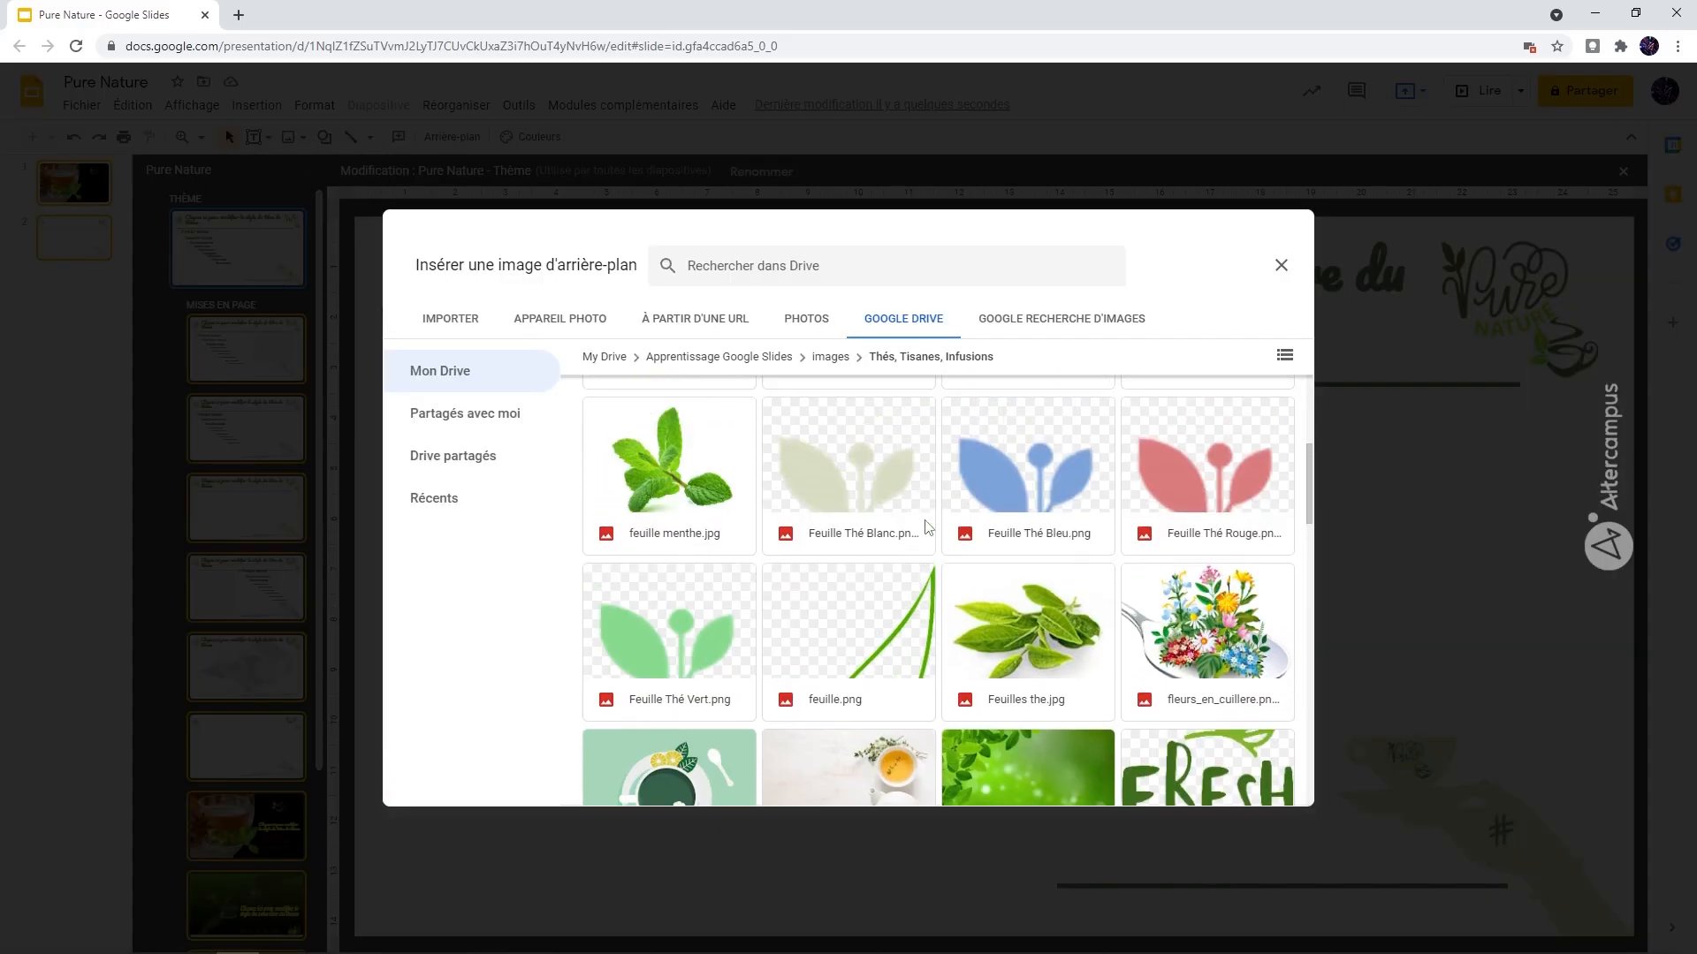
scroll(928, 528, down, 4)
scroll(950, 528, up, 5)
scroll(950, 528, up, 3)
scroll(952, 530, down, 5)
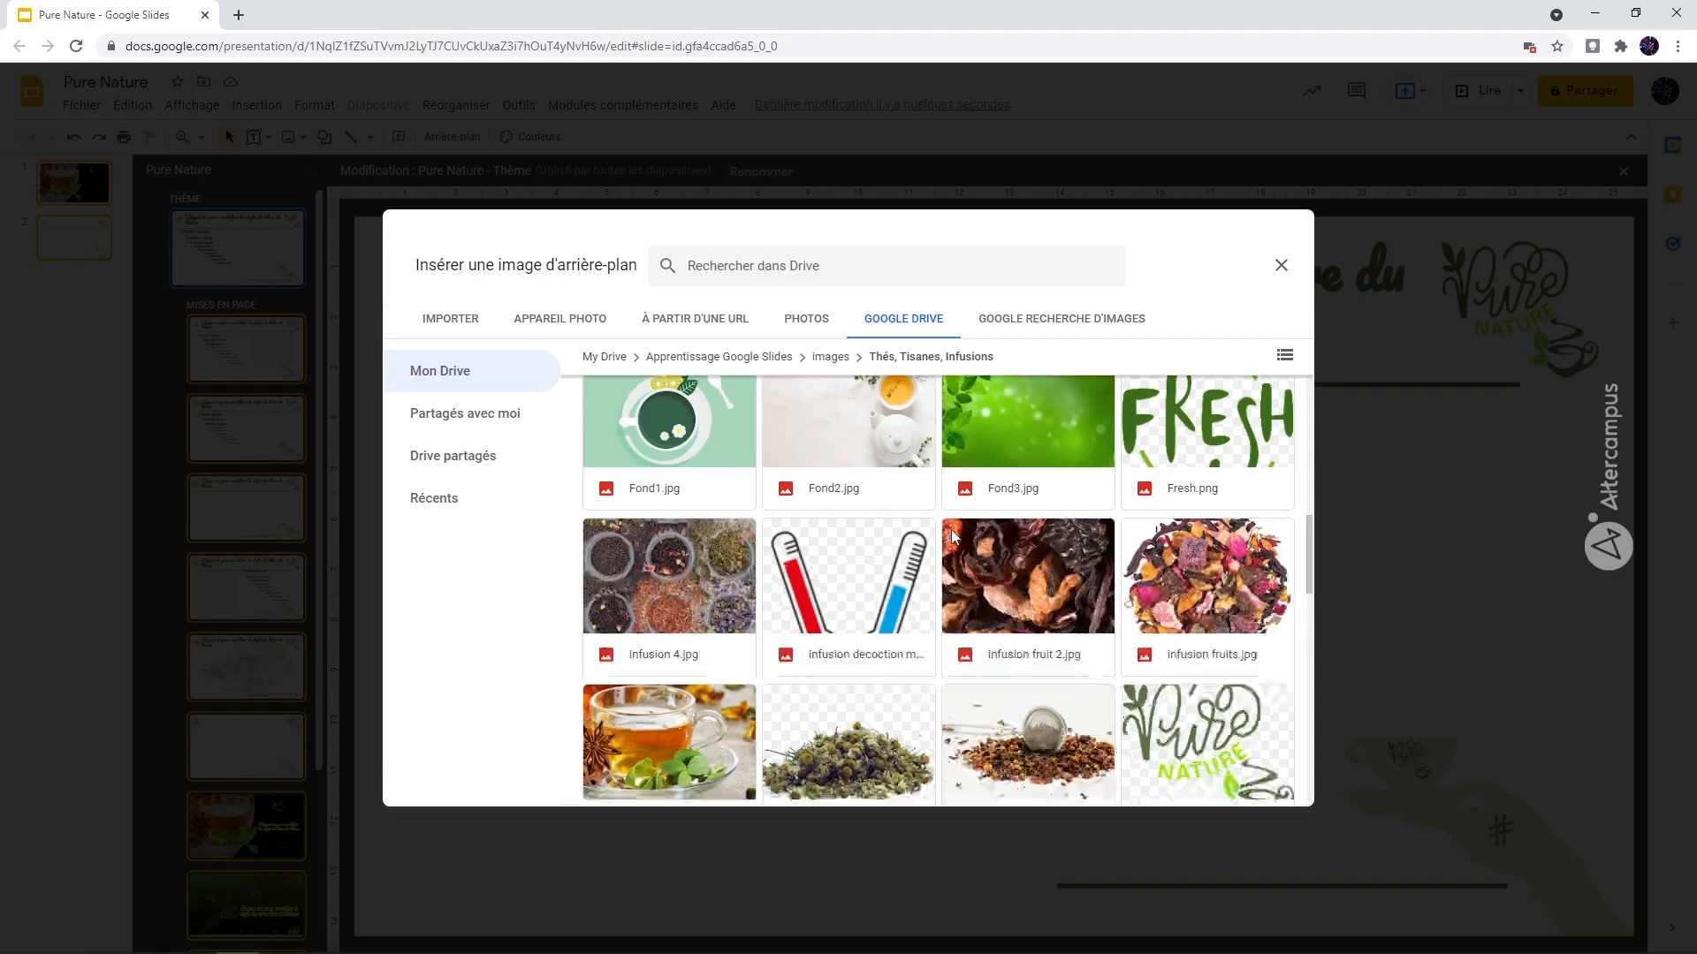
scroll(952, 537, down, 3)
double_click(698, 512)
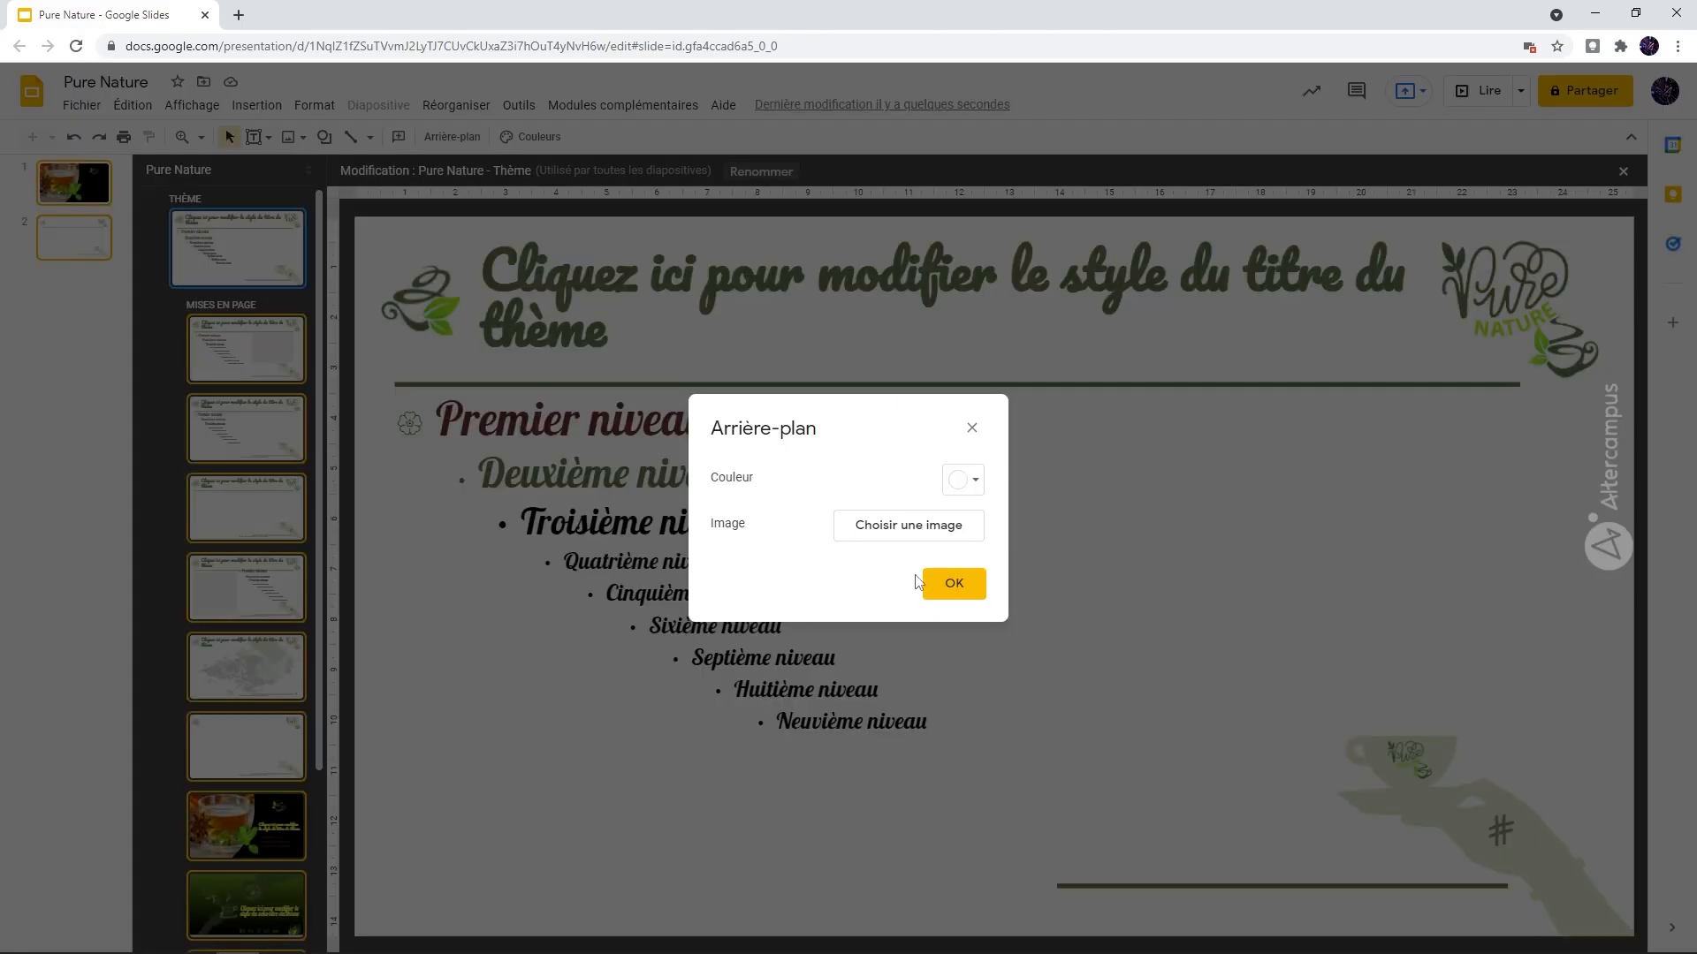
click(942, 581)
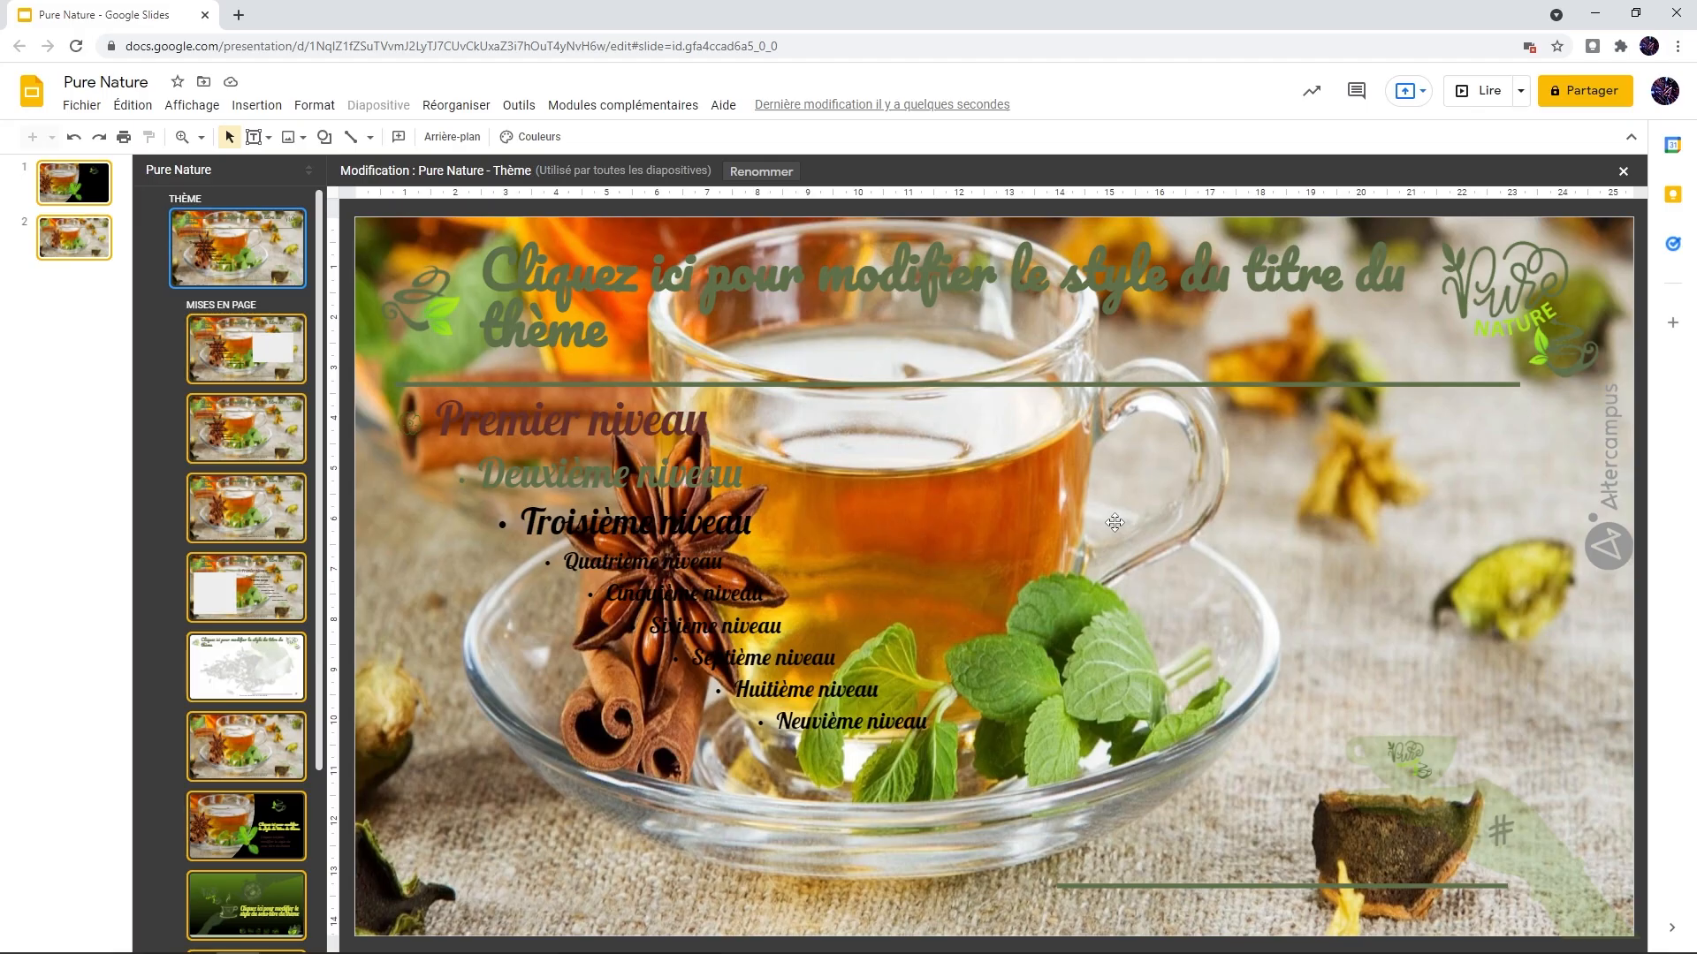
- Replace the theme's background image with Fond3.jpg from the same Google Drive folder
click(437, 138)
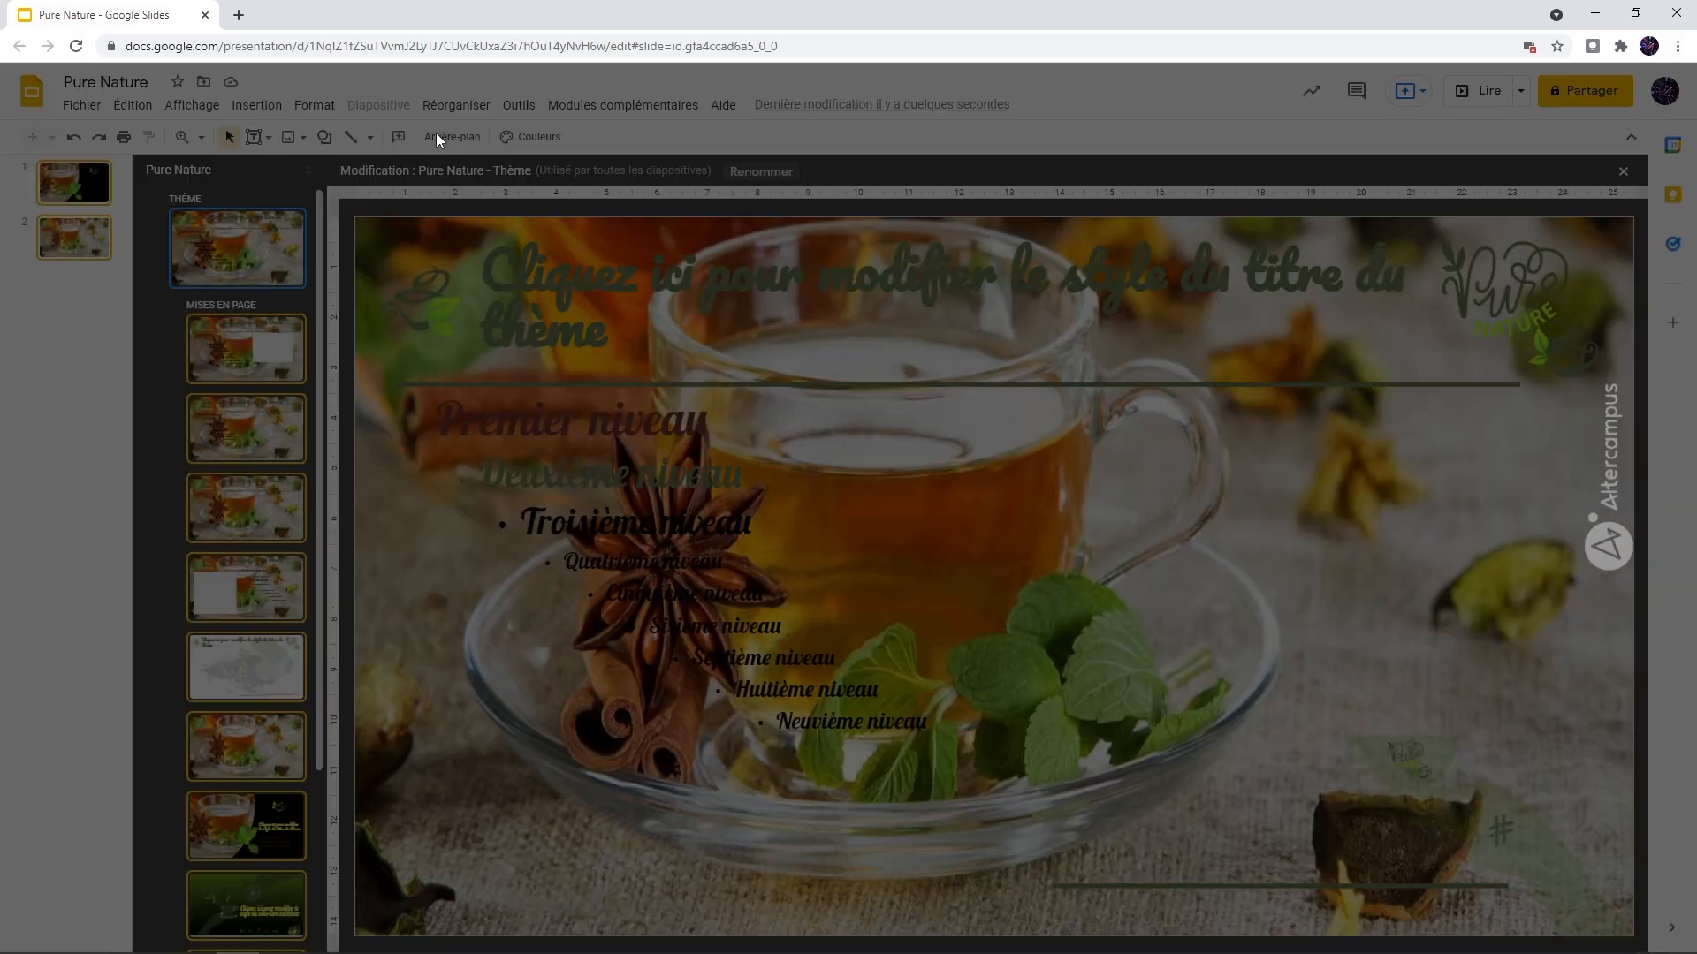
click(944, 531)
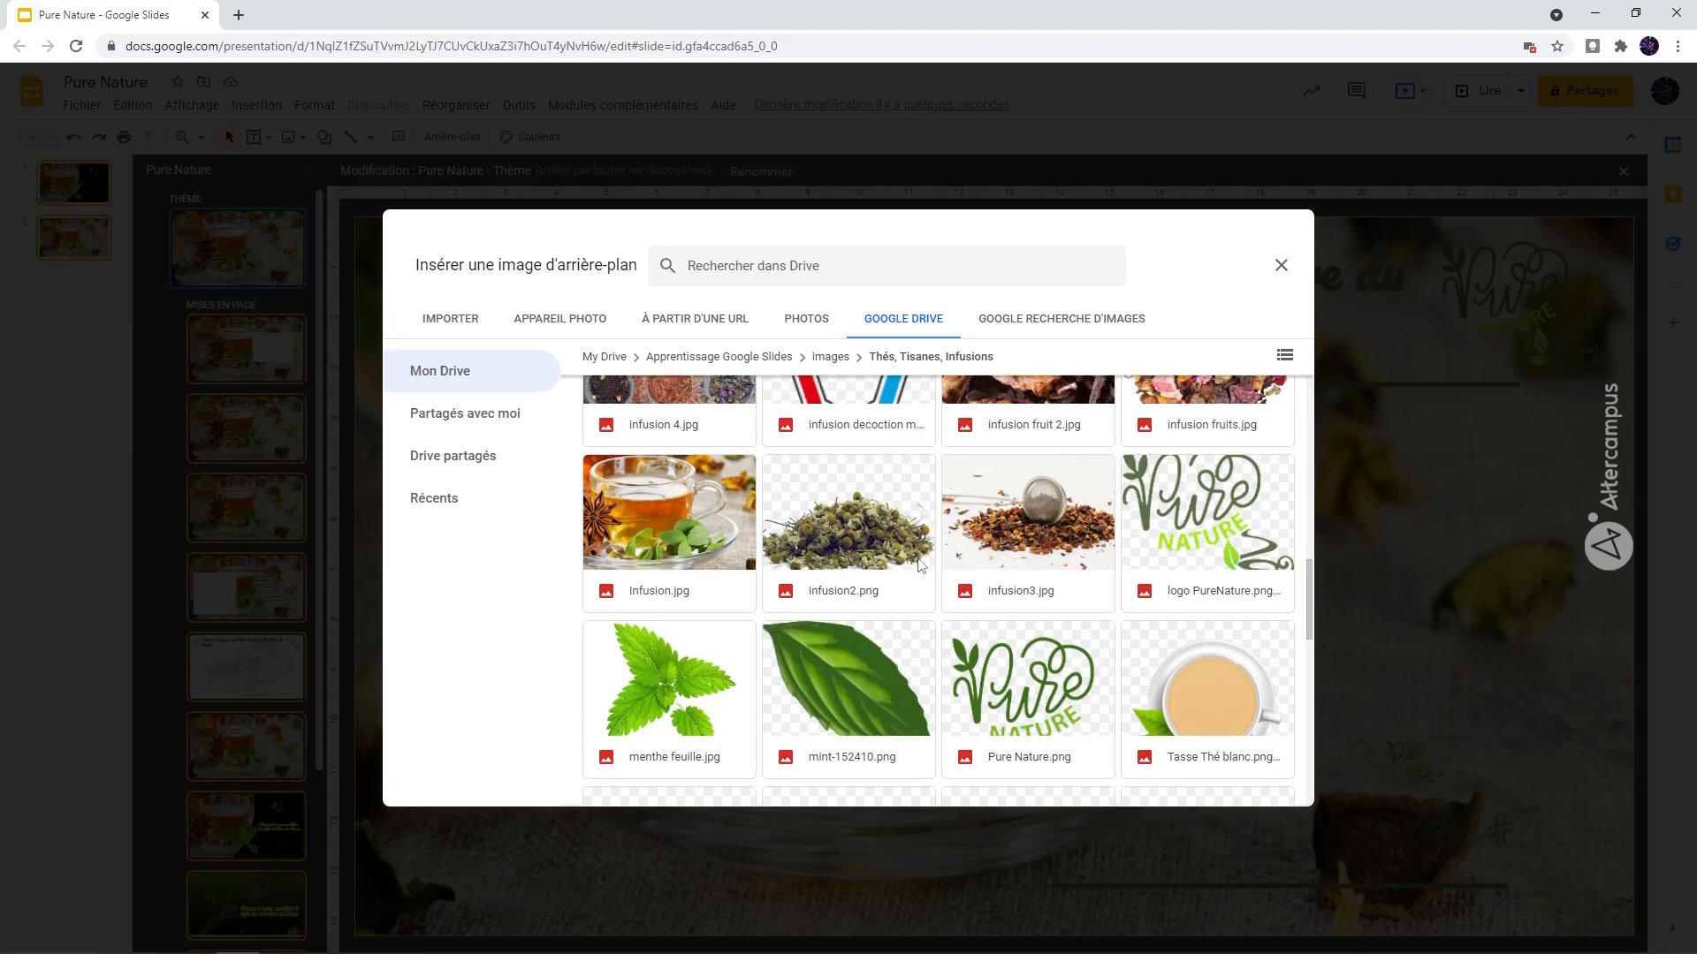
scroll(919, 564, up, 5)
double_click(1005, 601)
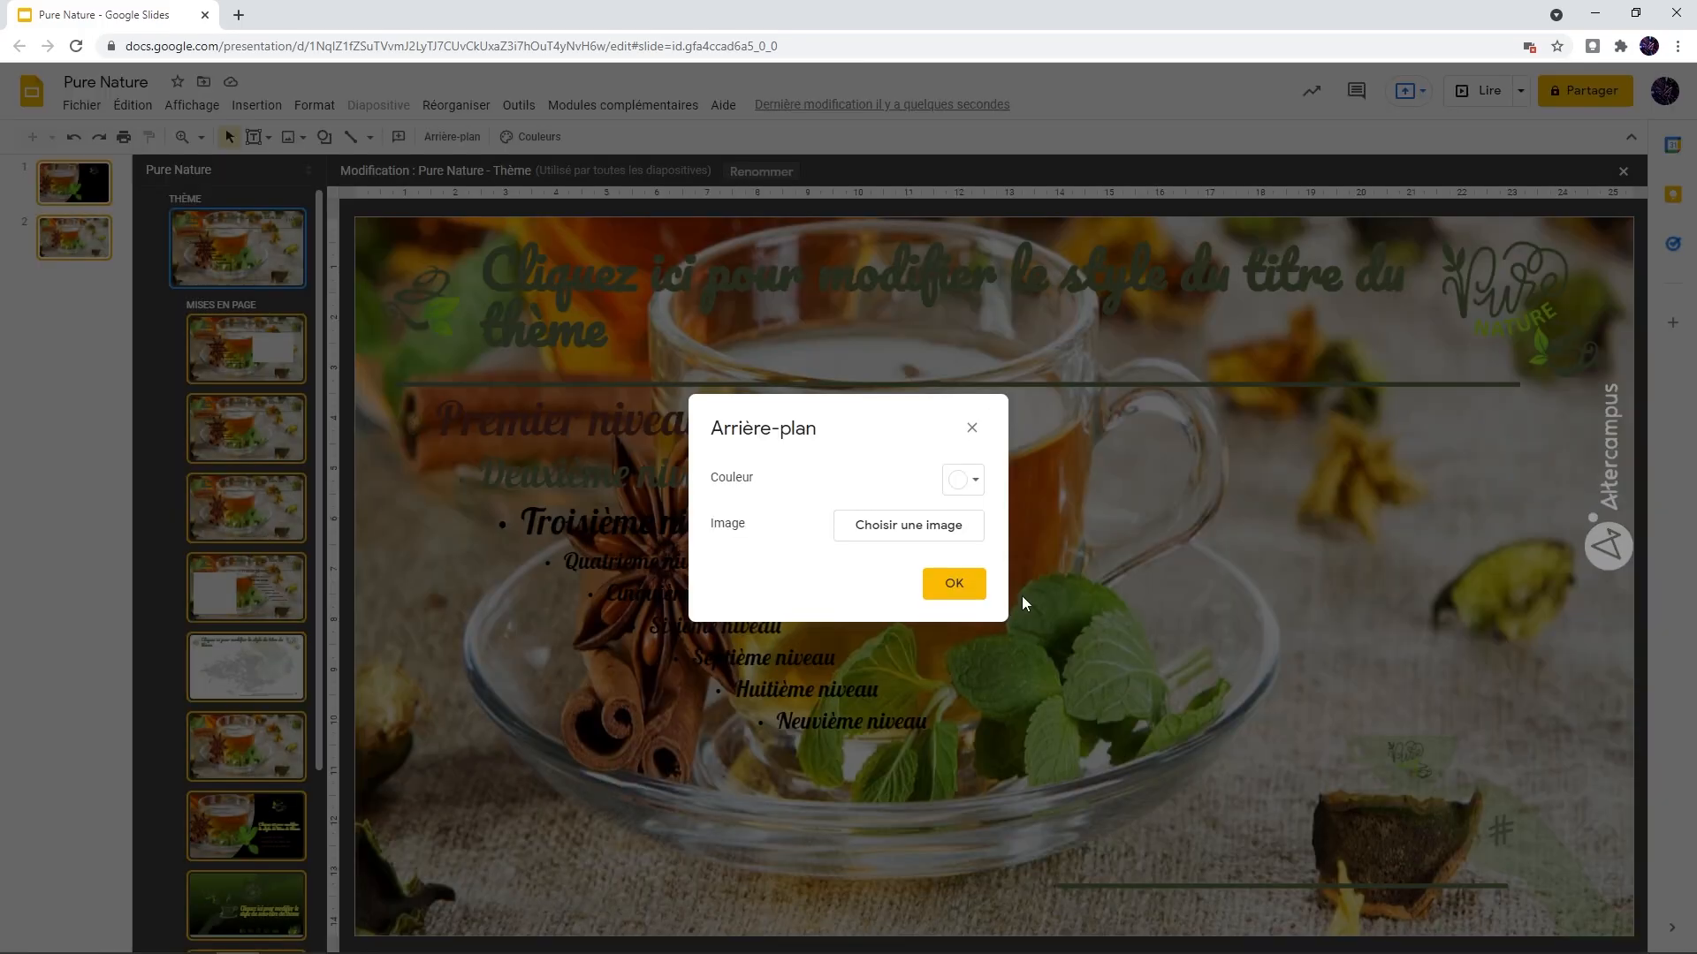
click(933, 583)
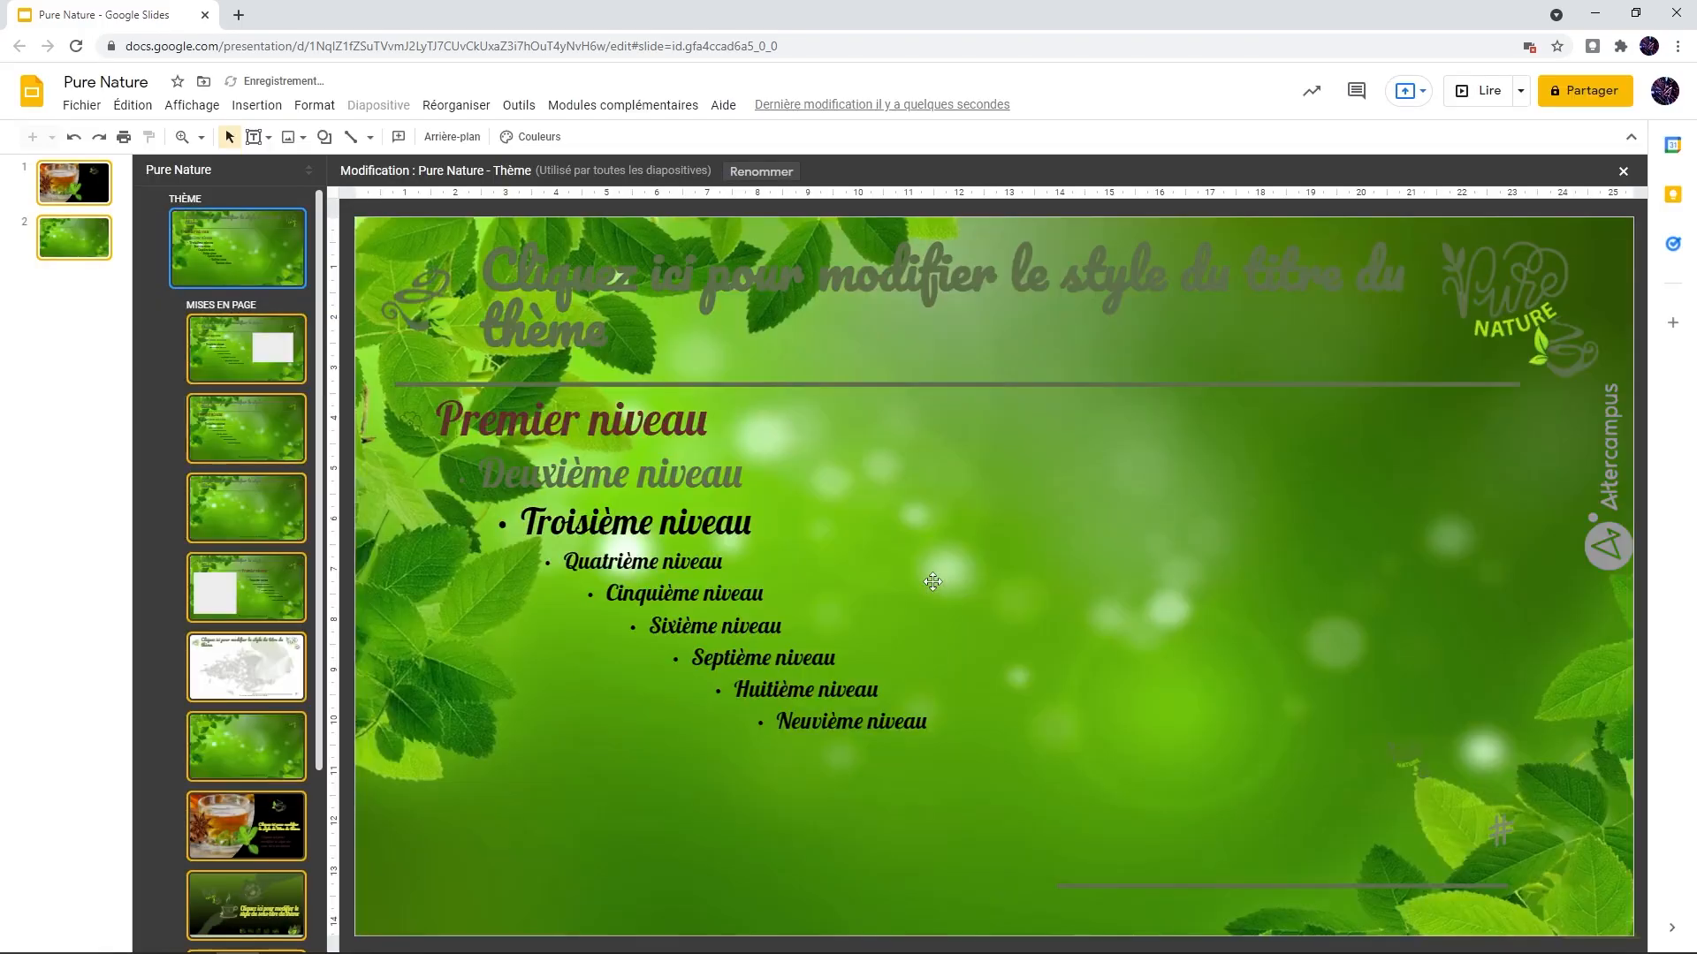